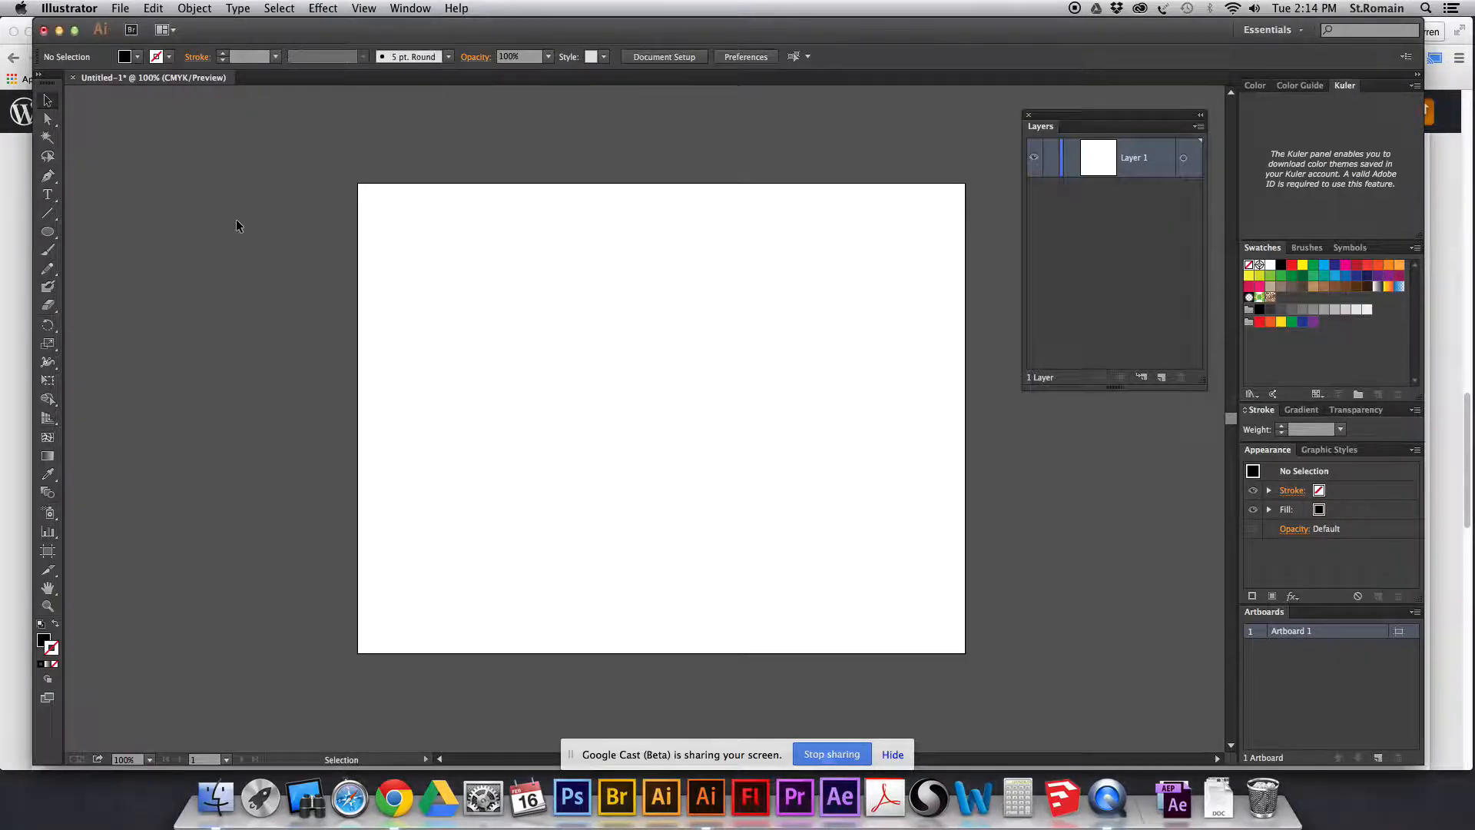
Show the Pathfinder panel and place it in the empty space beside the artboard's upper-left corner.
{"action": "left_click", "coordinate": [409, 7]}
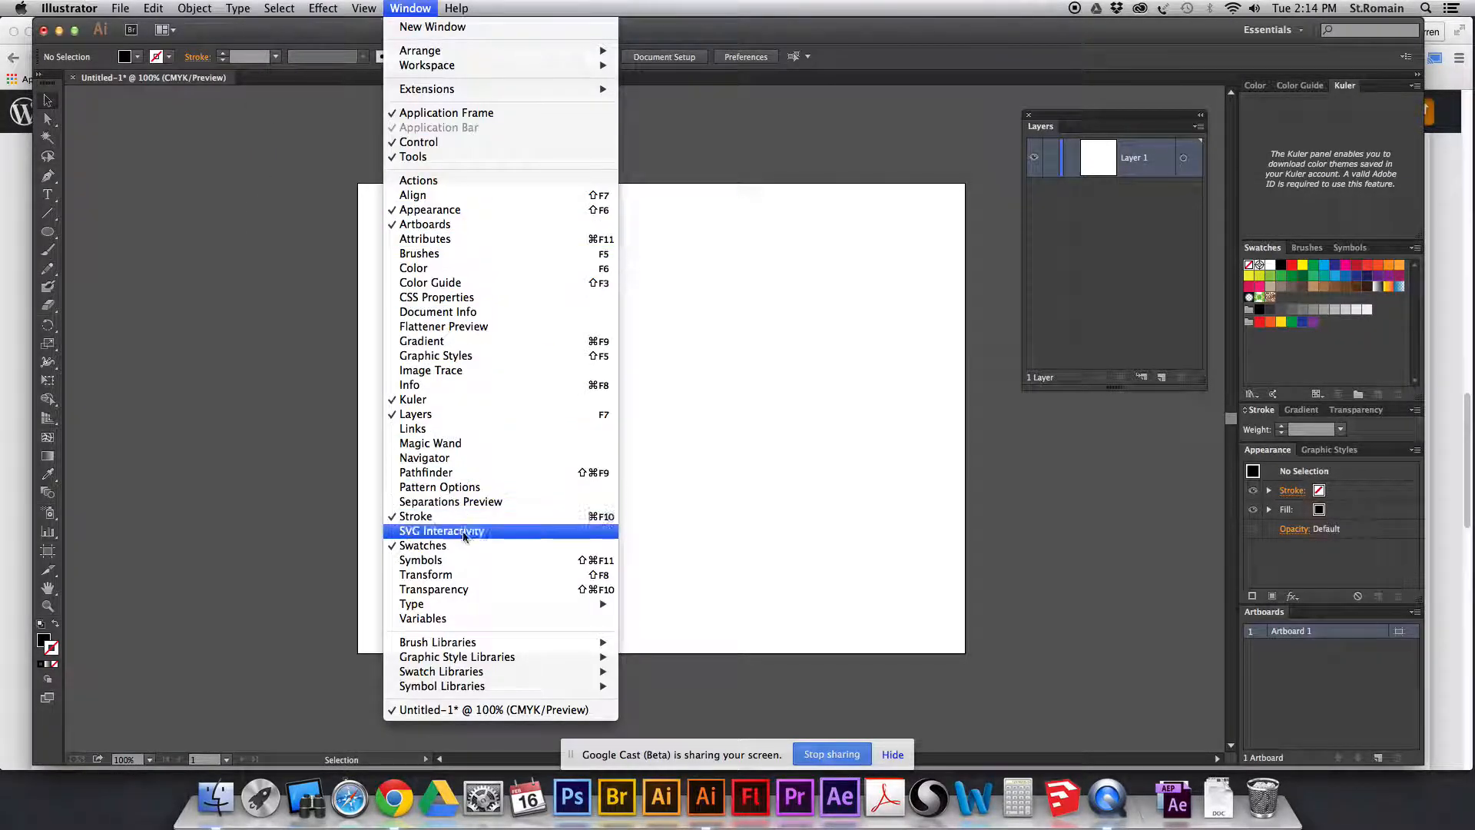
{"action": "left_click", "coordinate": [430, 473]}
{"action": "left_click_drag", "start_coordinate": [196, 336], "coordinate": [266, 124]}
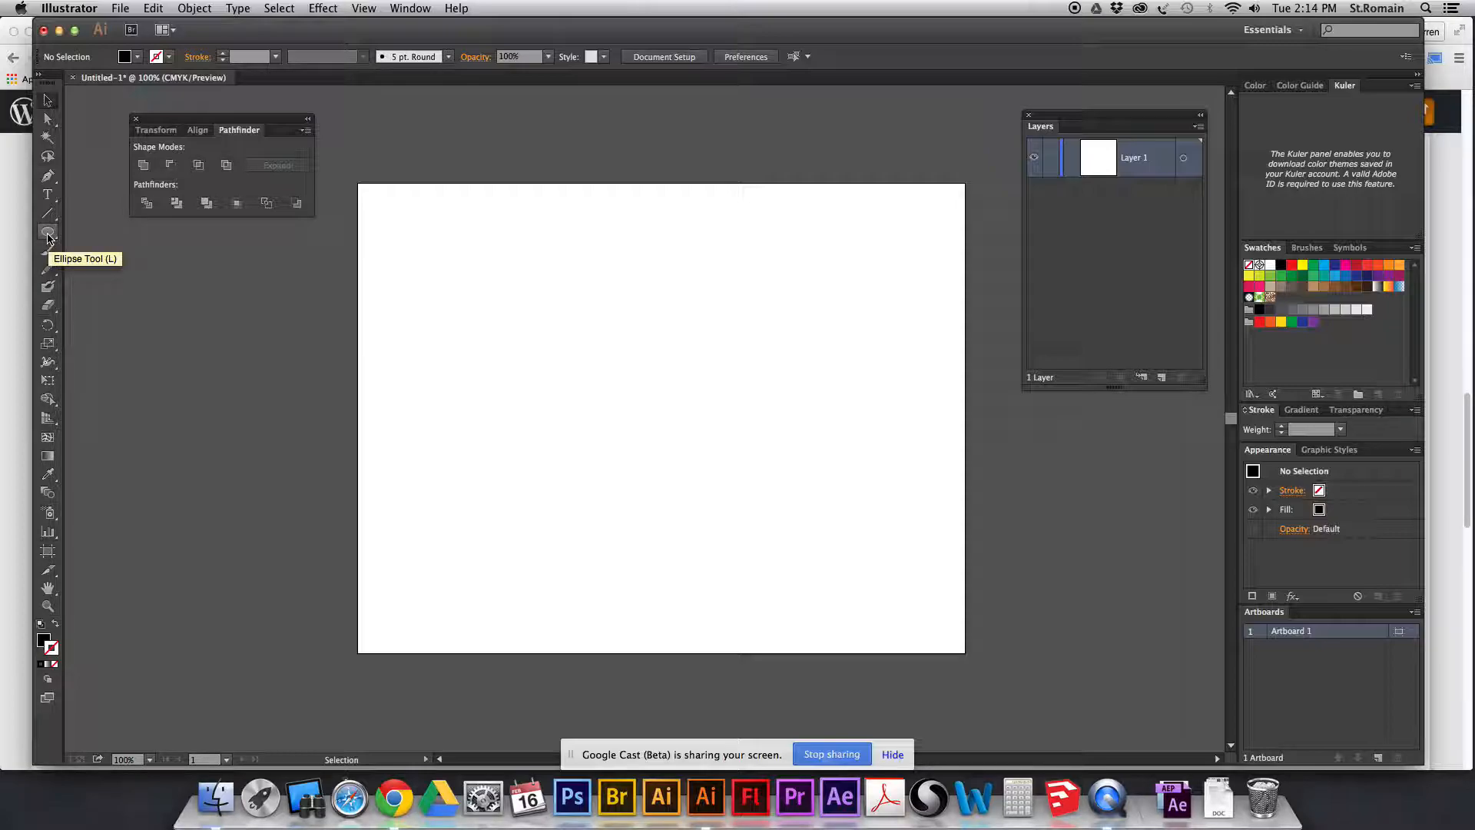
Reset the fill and stroke to their defaults and set the fill to a medium brown with a hue of 33°.
{"action": "left_click", "coordinate": [39, 625]}
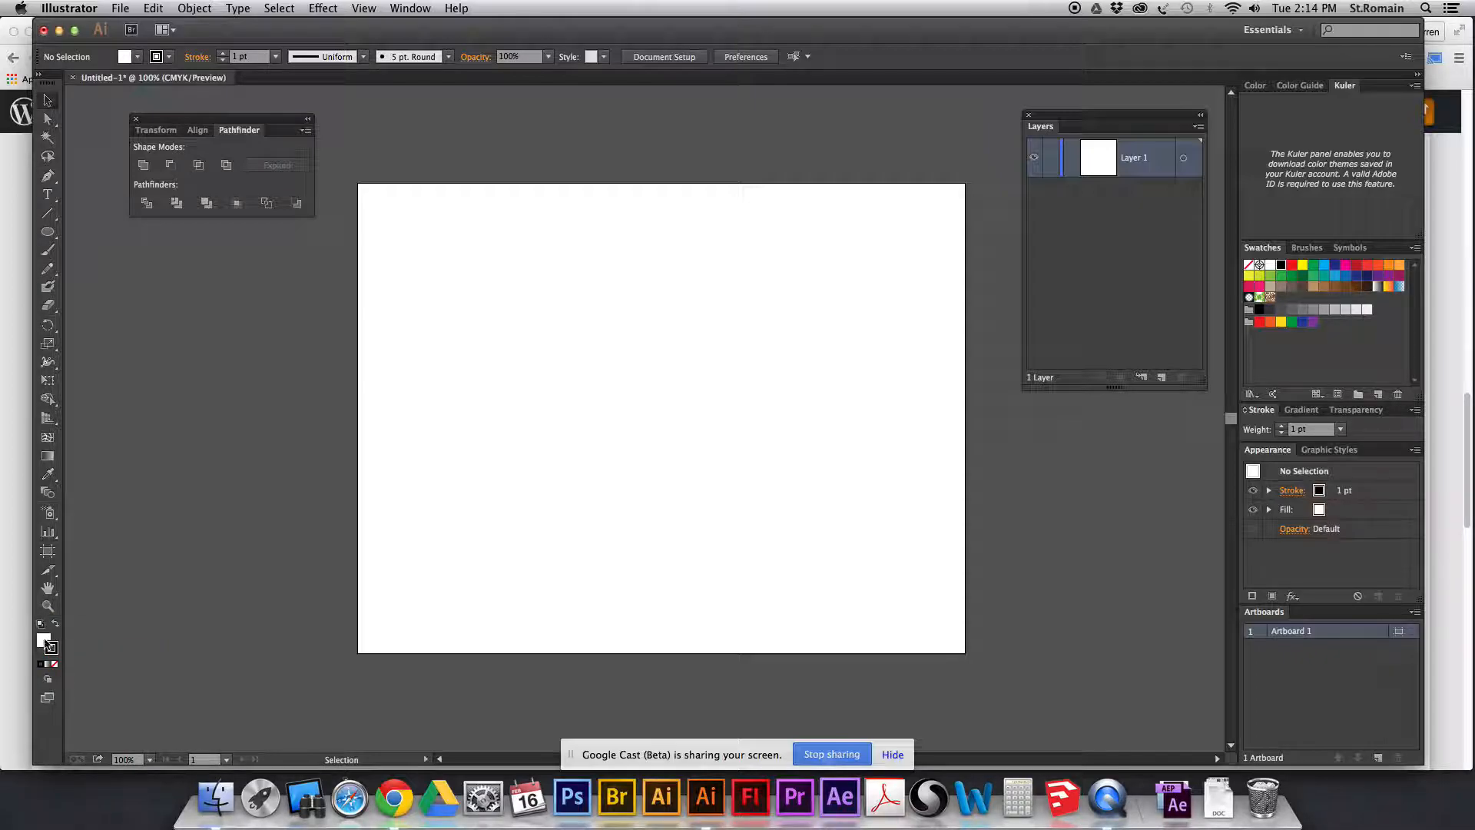
{"action": "double_click", "coordinate": [43, 639]}
{"action": "left_click", "coordinate": [753, 508]}
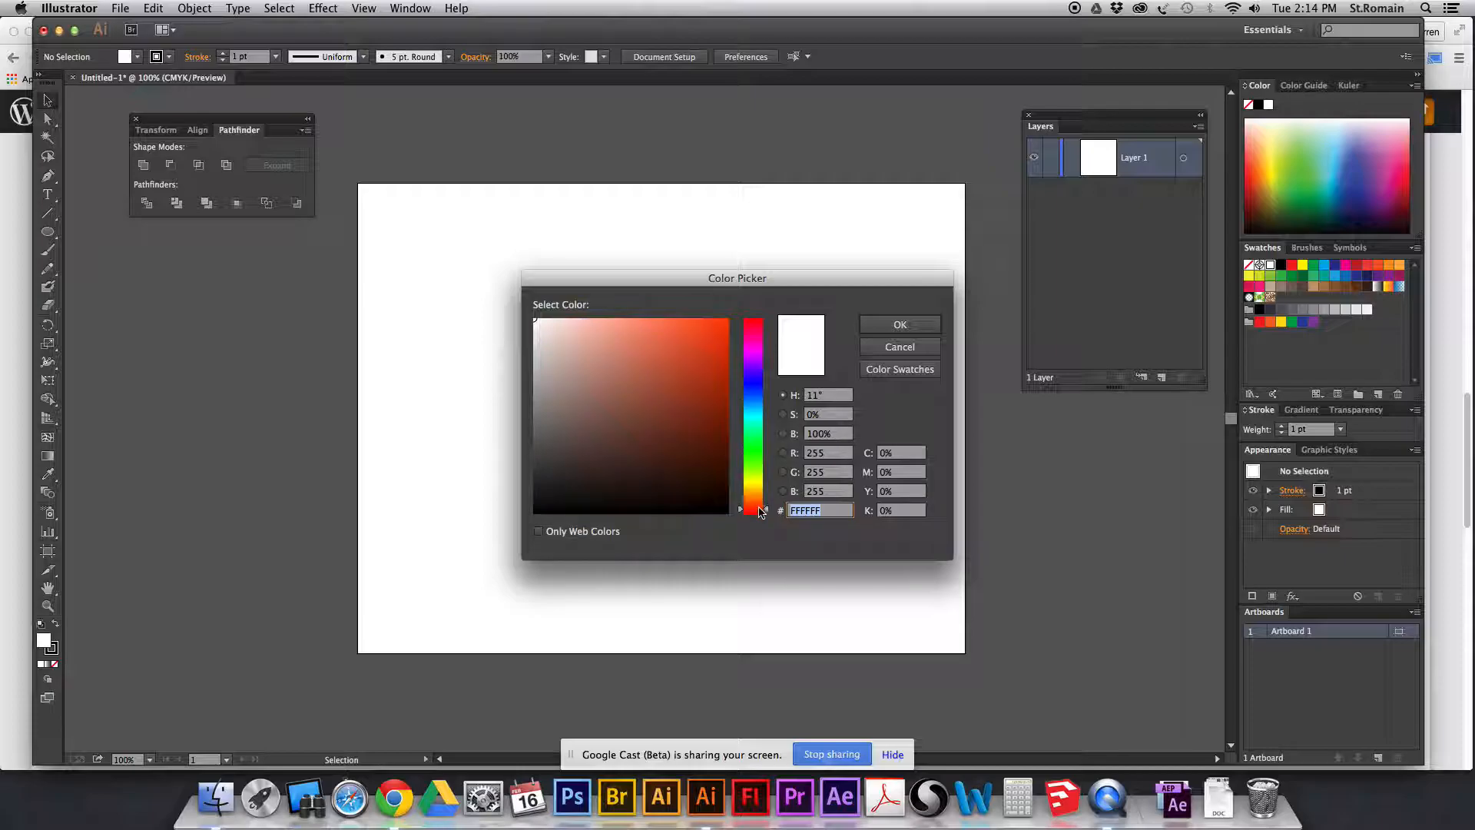
{"action": "left_click", "coordinate": [752, 498]}
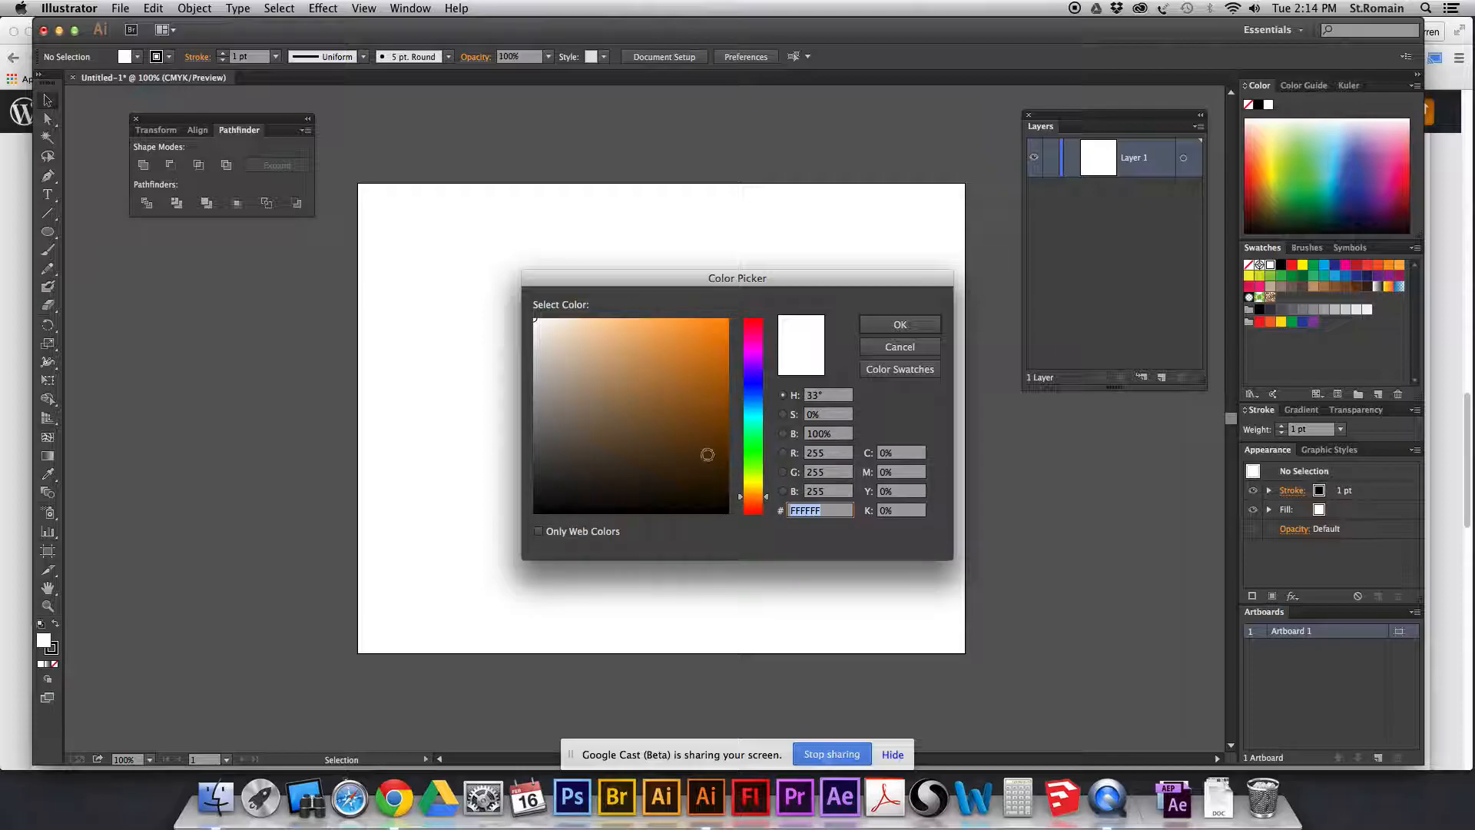
{"action": "left_click", "coordinate": [644, 412]}
{"action": "left_click", "coordinate": [896, 327]}
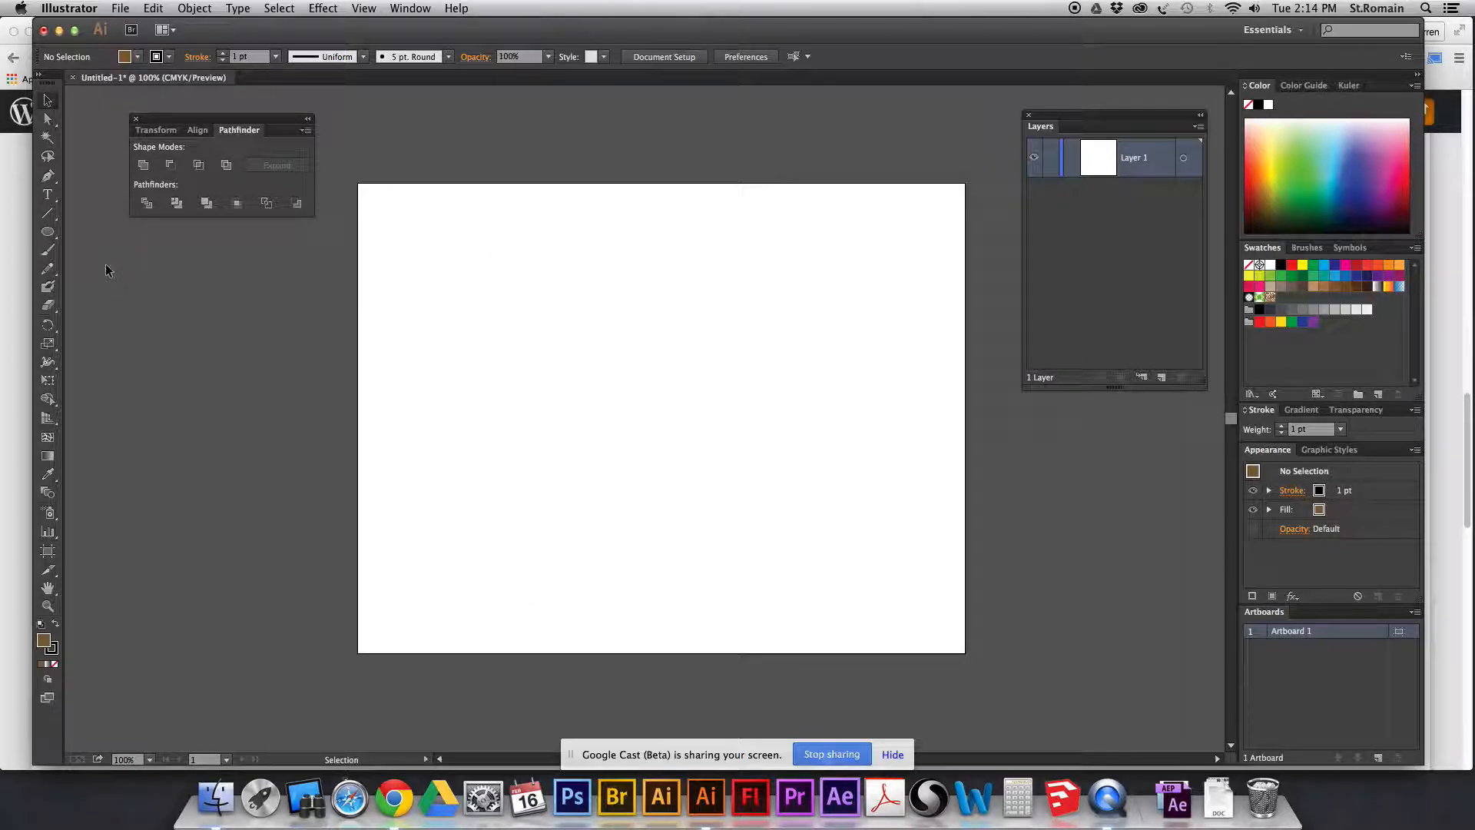
Draw a large brown ellipse and scale it down to about 520 by 396 pt near the artboard's upper edge.
{"action": "left_click", "coordinate": [47, 231]}
{"action": "left_click_drag", "start_coordinate": [419, 219], "coordinate": [901, 580]}
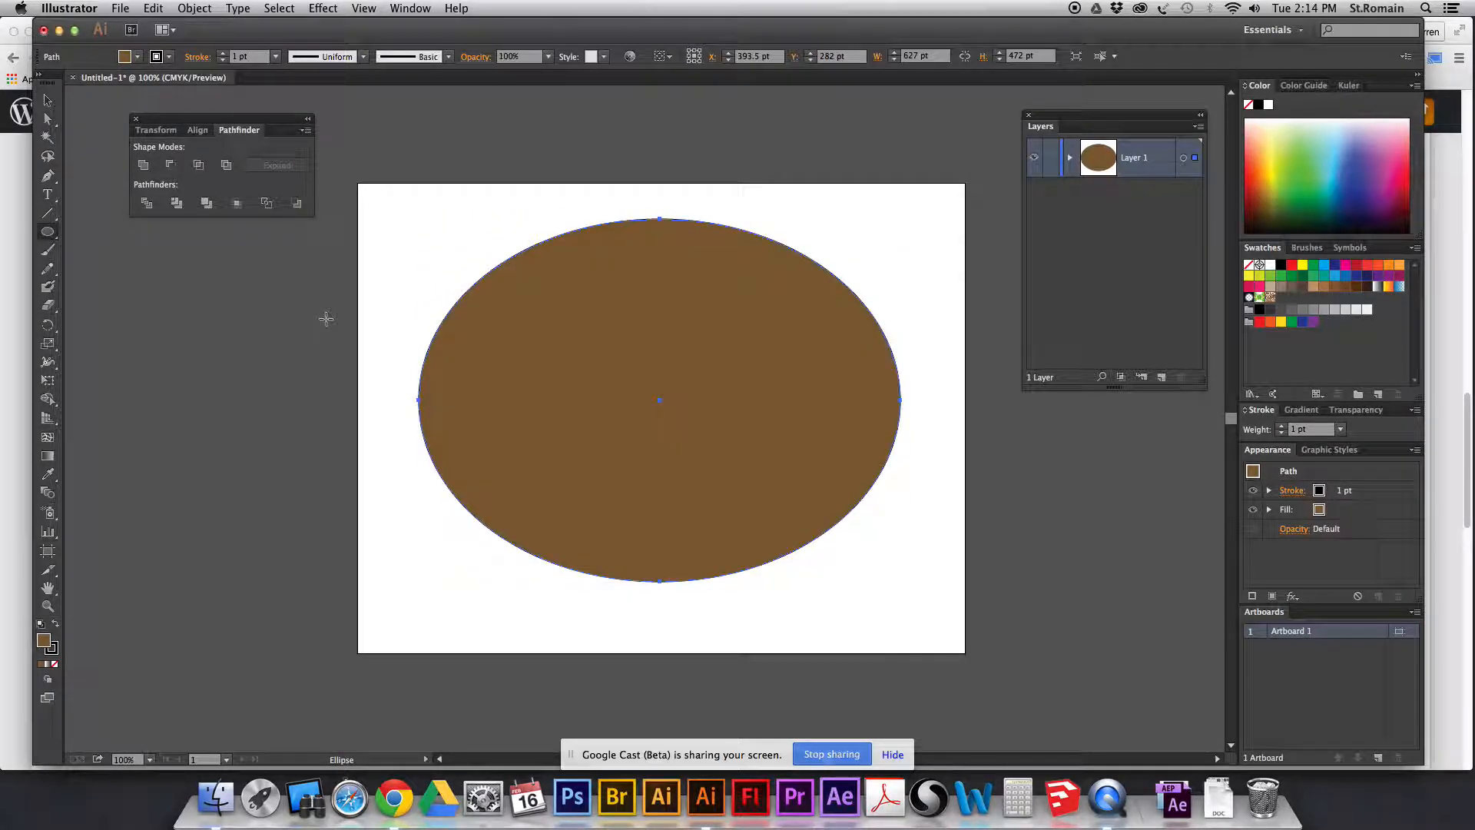
{"action": "left_click", "coordinate": [47, 99]}
{"action": "left_click_drag", "start_coordinate": [594, 420], "coordinate": [588, 390]}
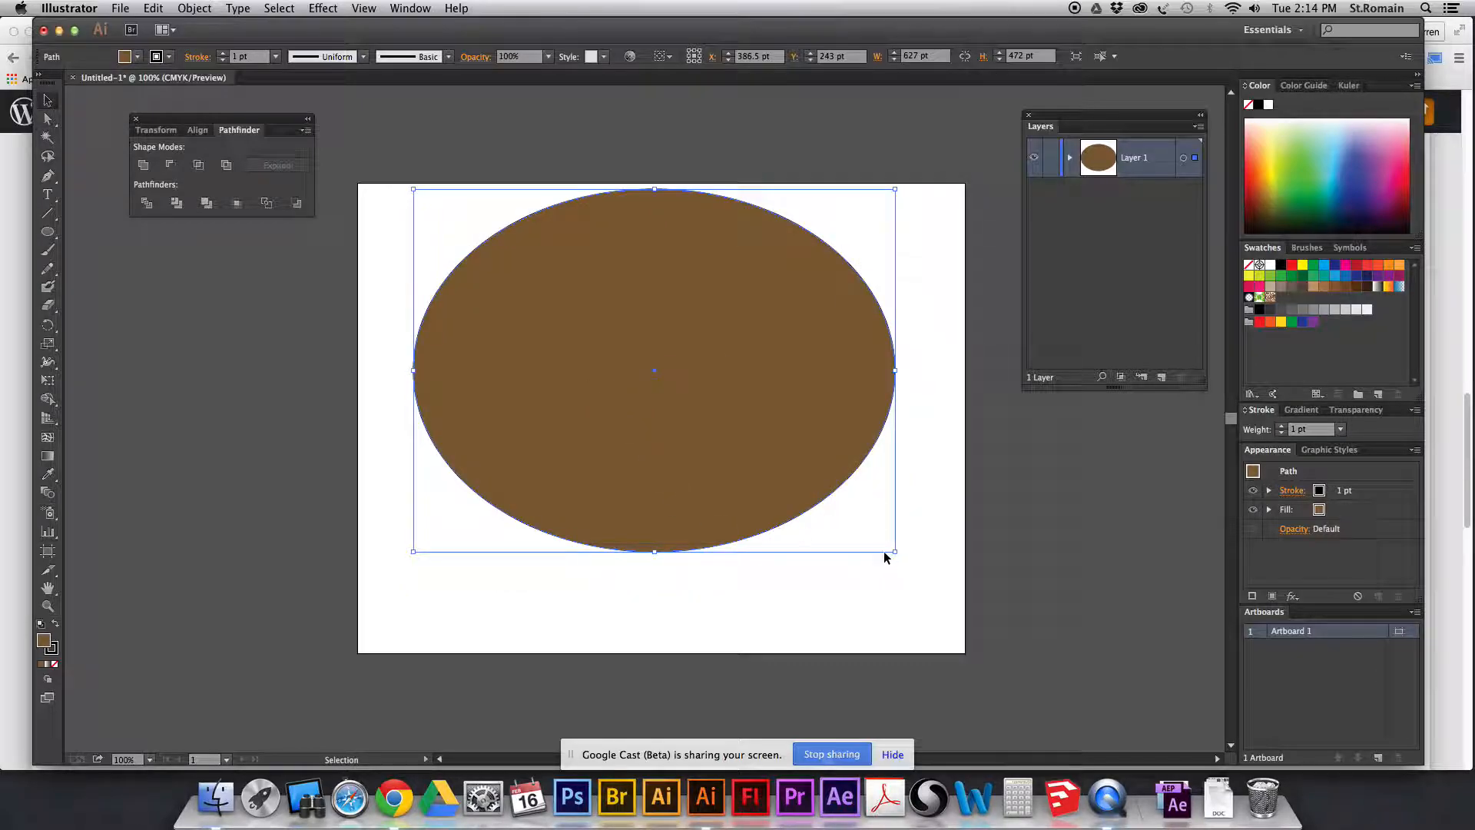
{"action": "left_click_drag", "start_coordinate": [895, 551], "coordinate": [814, 494]}
{"action": "left_click_drag", "start_coordinate": [670, 395], "coordinate": [705, 390]}
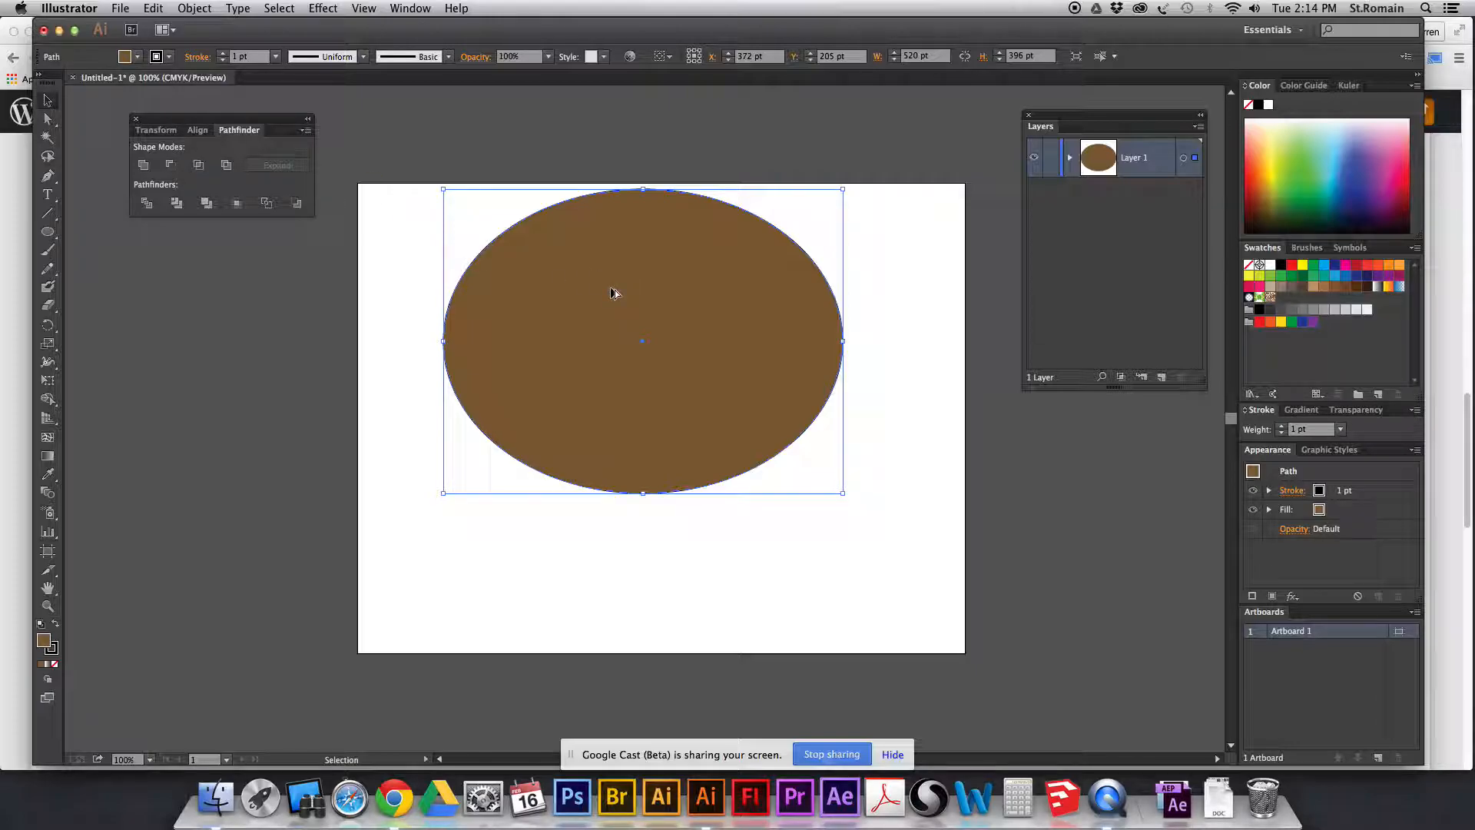
Duplicate the brown ellipse below the original so that the two copies overlap, and deselect it.
{"action": "left_click_drag", "start_coordinate": [615, 286], "coordinate": [615, 413]}
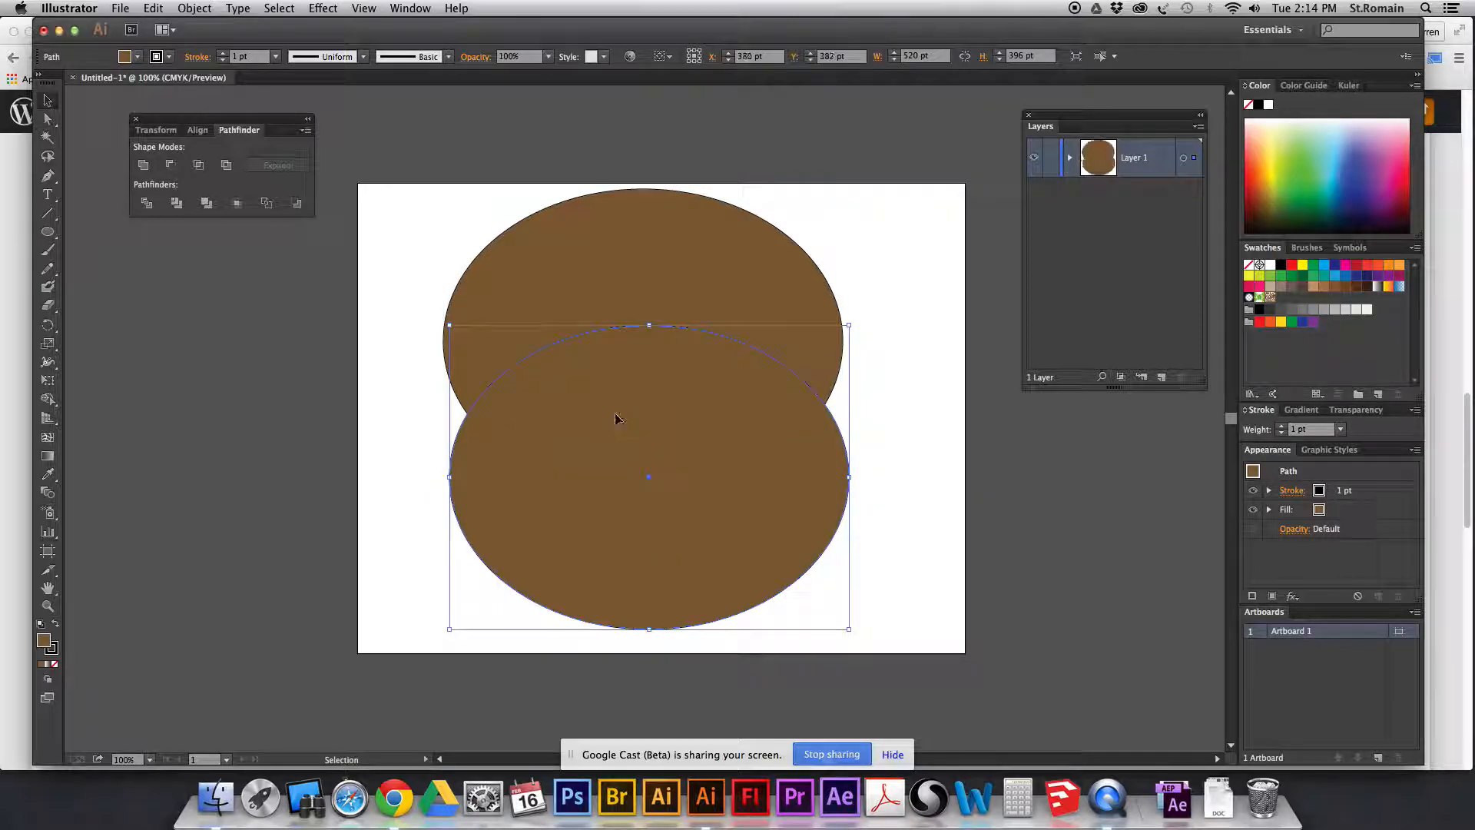
{"action": "left_click", "coordinate": [876, 369]}
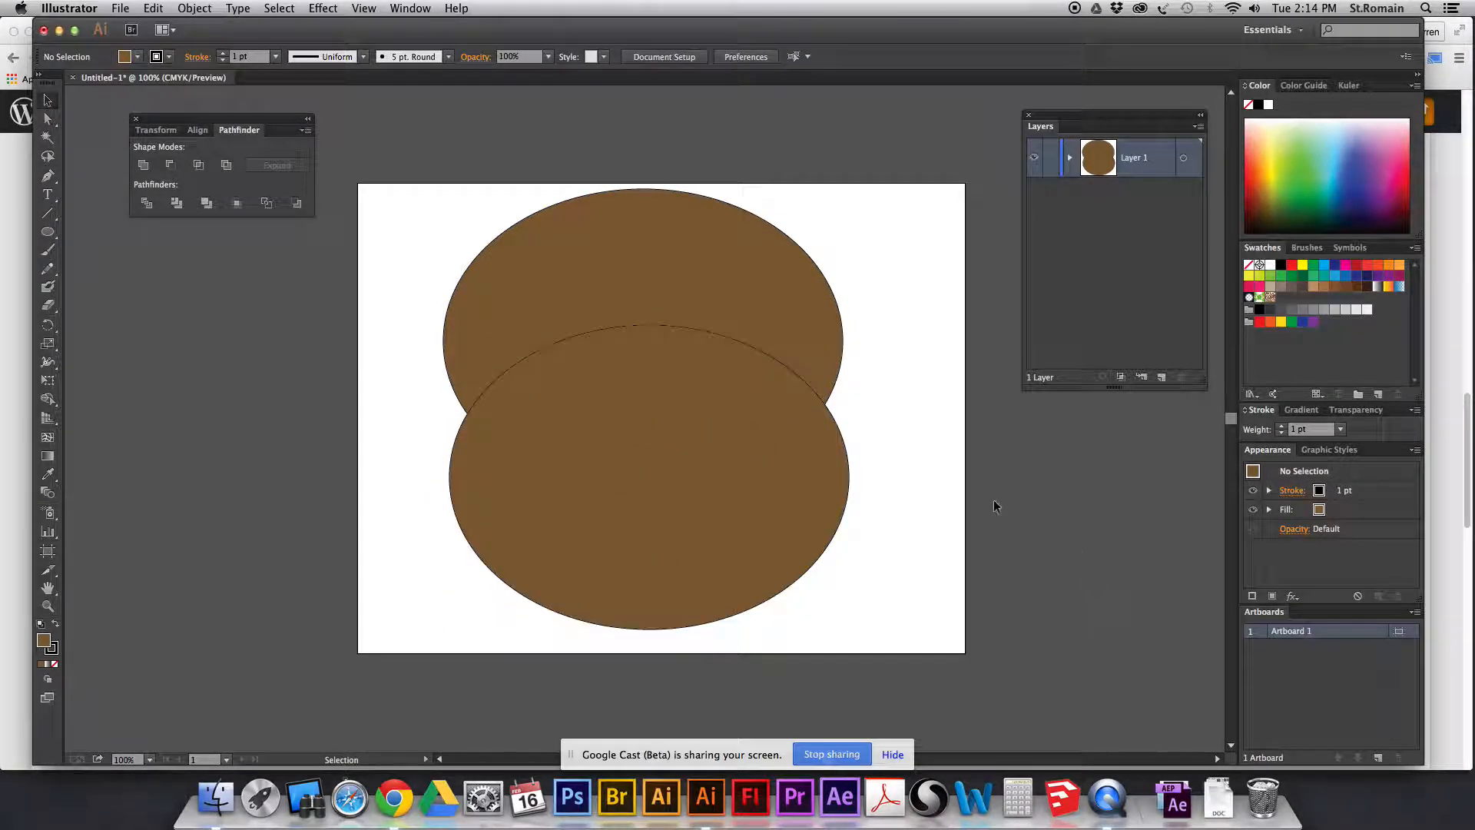
Examine how the two ellipses overlap in Outline and Preview view, selecting each one singly and both together.
{"action": "key", "text": "super+y"}
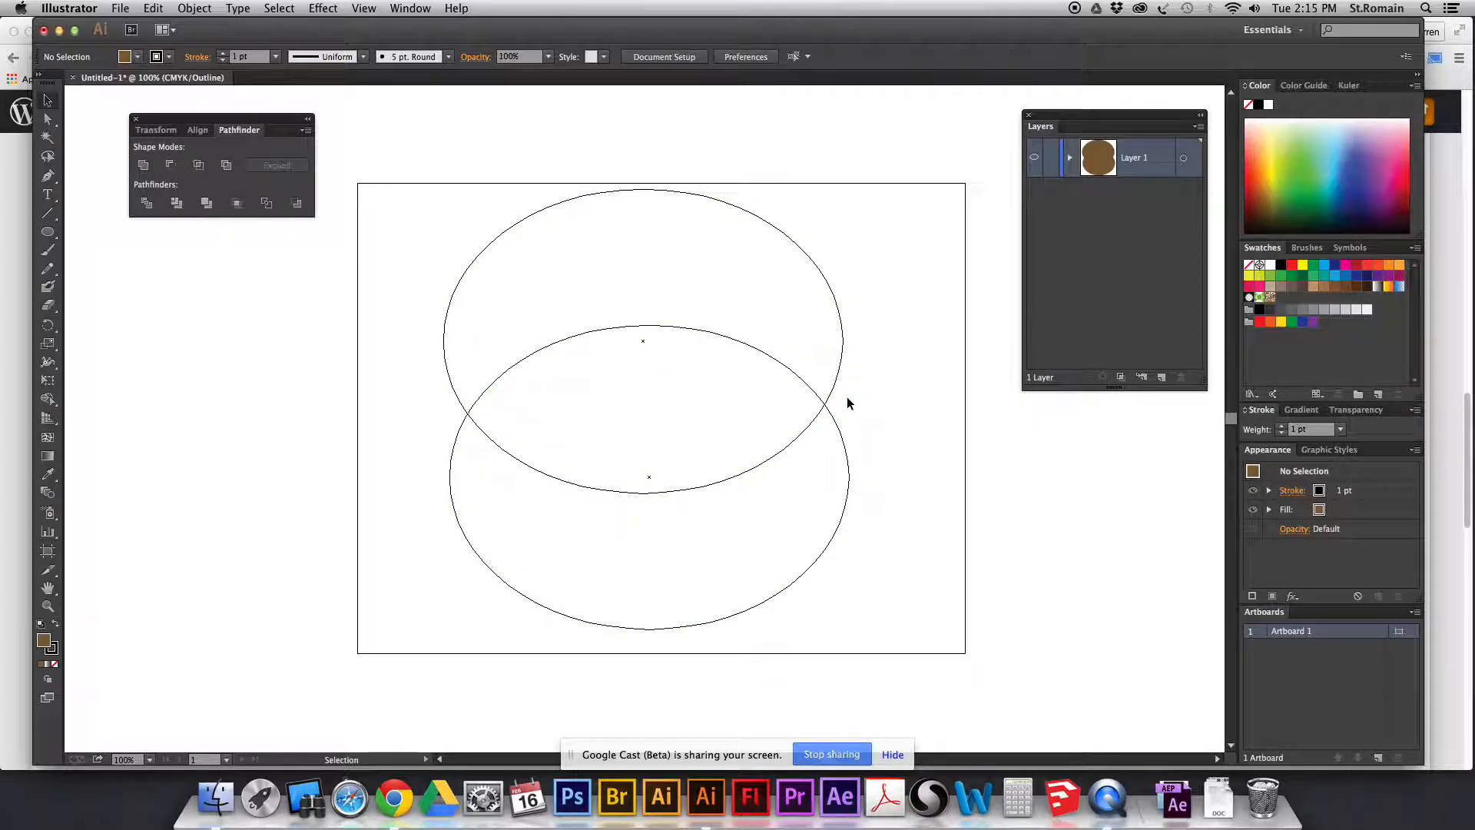
{"action": "key", "text": "super+y"}
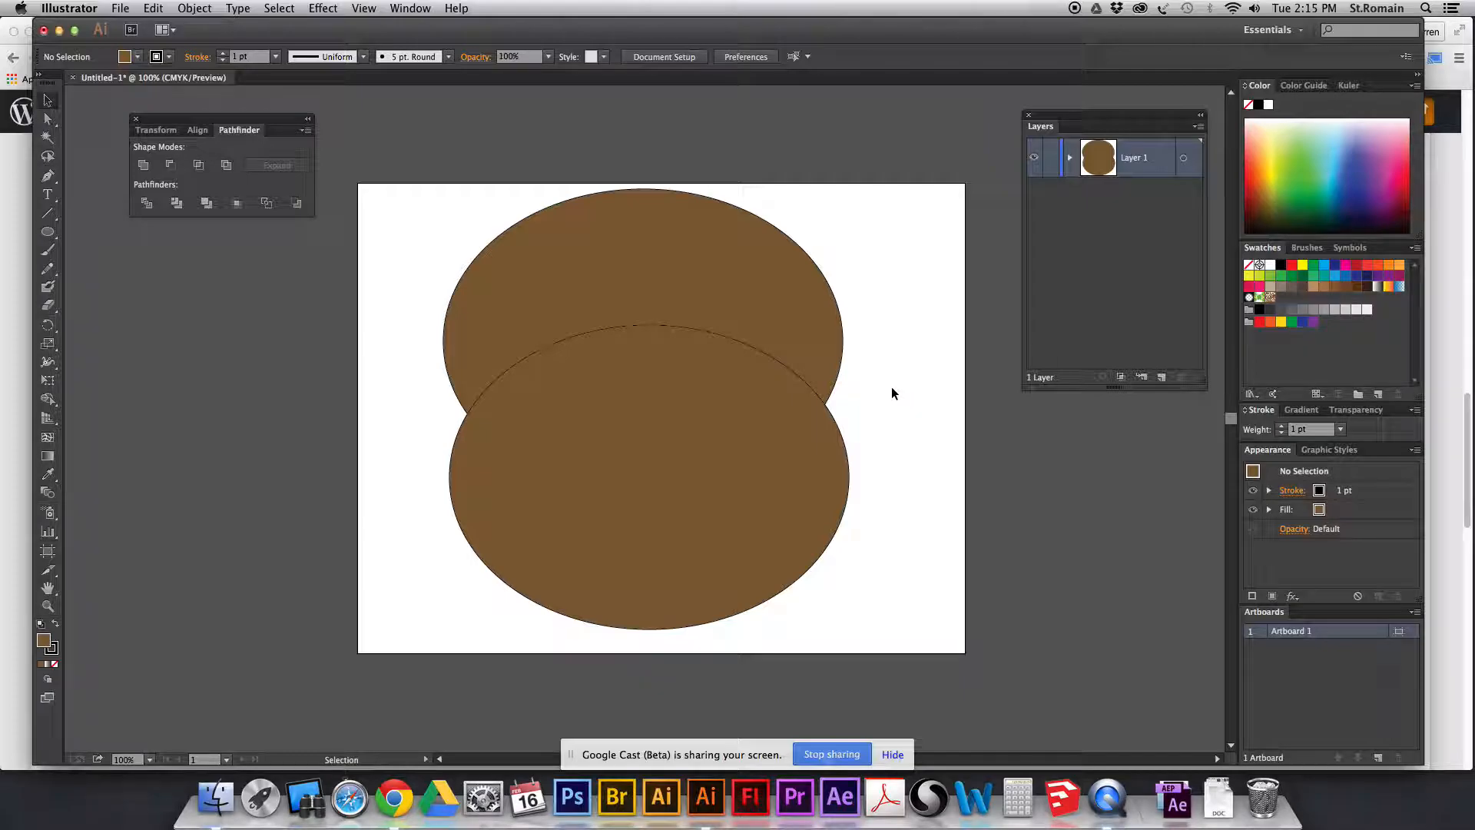
{"action": "left_click_drag", "start_coordinate": [403, 358], "coordinate": [542, 490]}
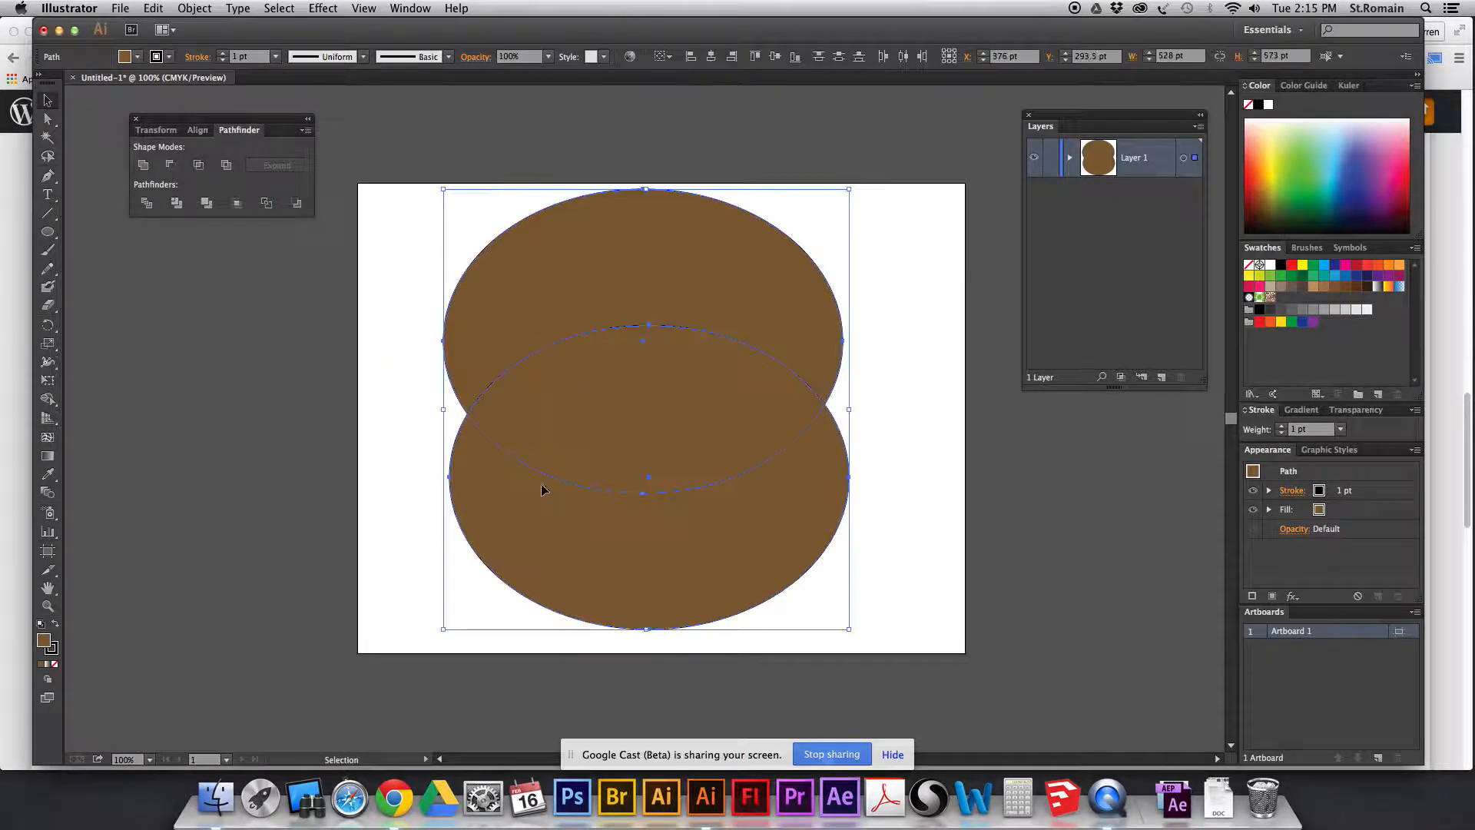
{"action": "left_click", "coordinate": [399, 267]}
{"action": "left_click", "coordinate": [496, 286]}
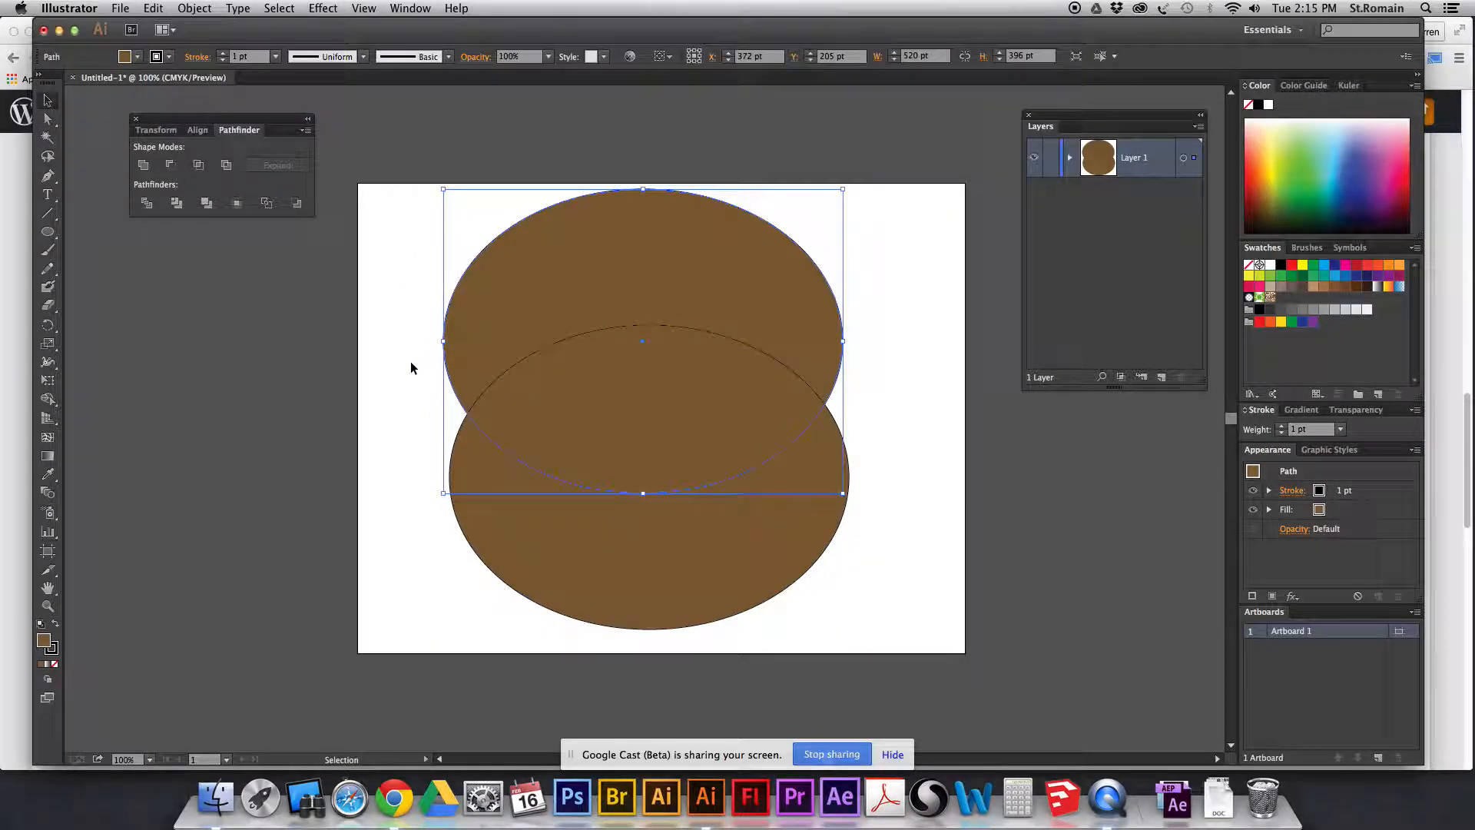
{"action": "left_click", "coordinate": [570, 586]}
{"action": "left_click_drag", "start_coordinate": [377, 206], "coordinate": [711, 468]}
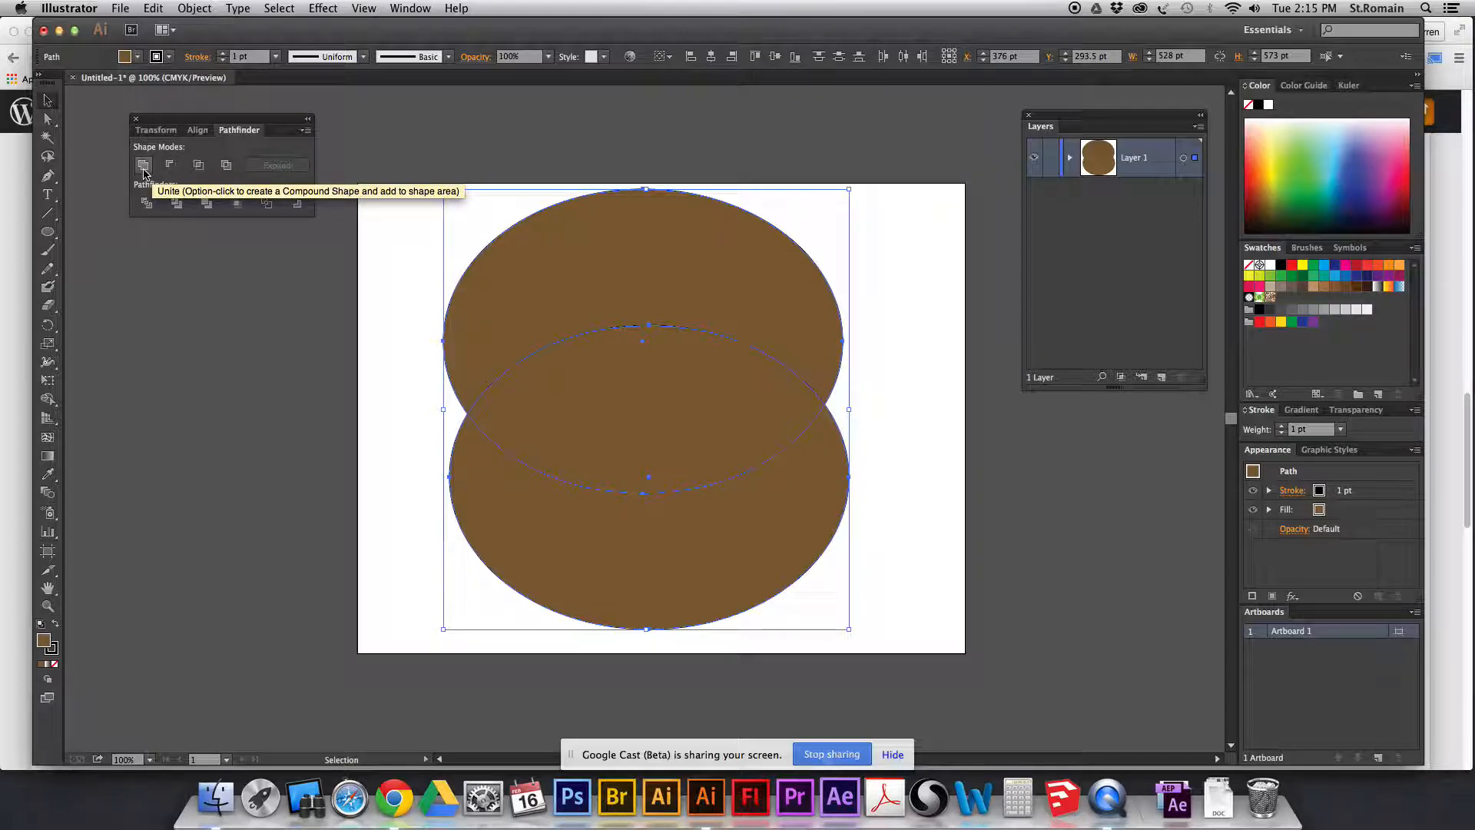
{"action": "key", "text": "super+y"}
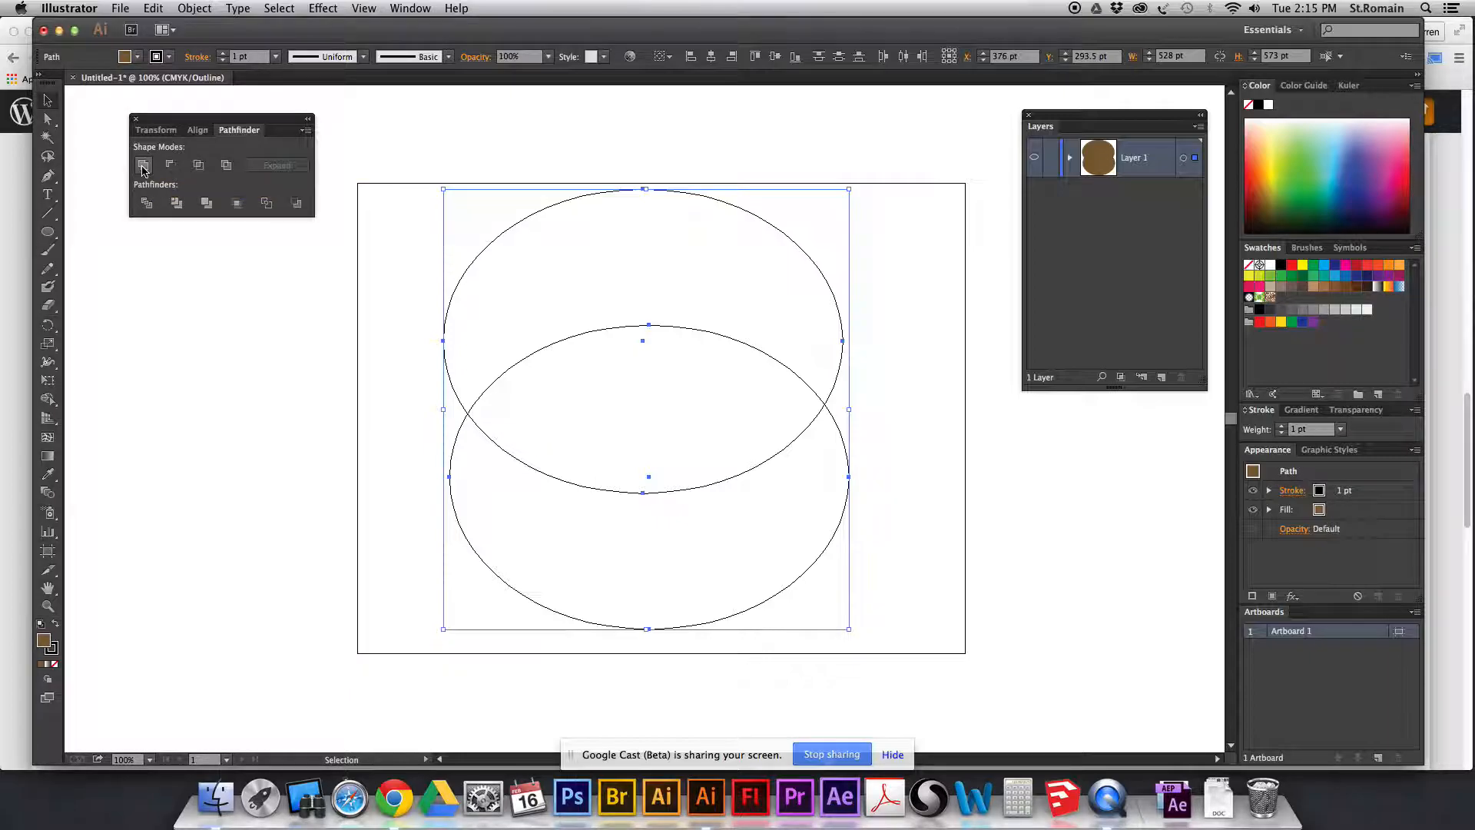
{"action": "key", "text": "super+y"}
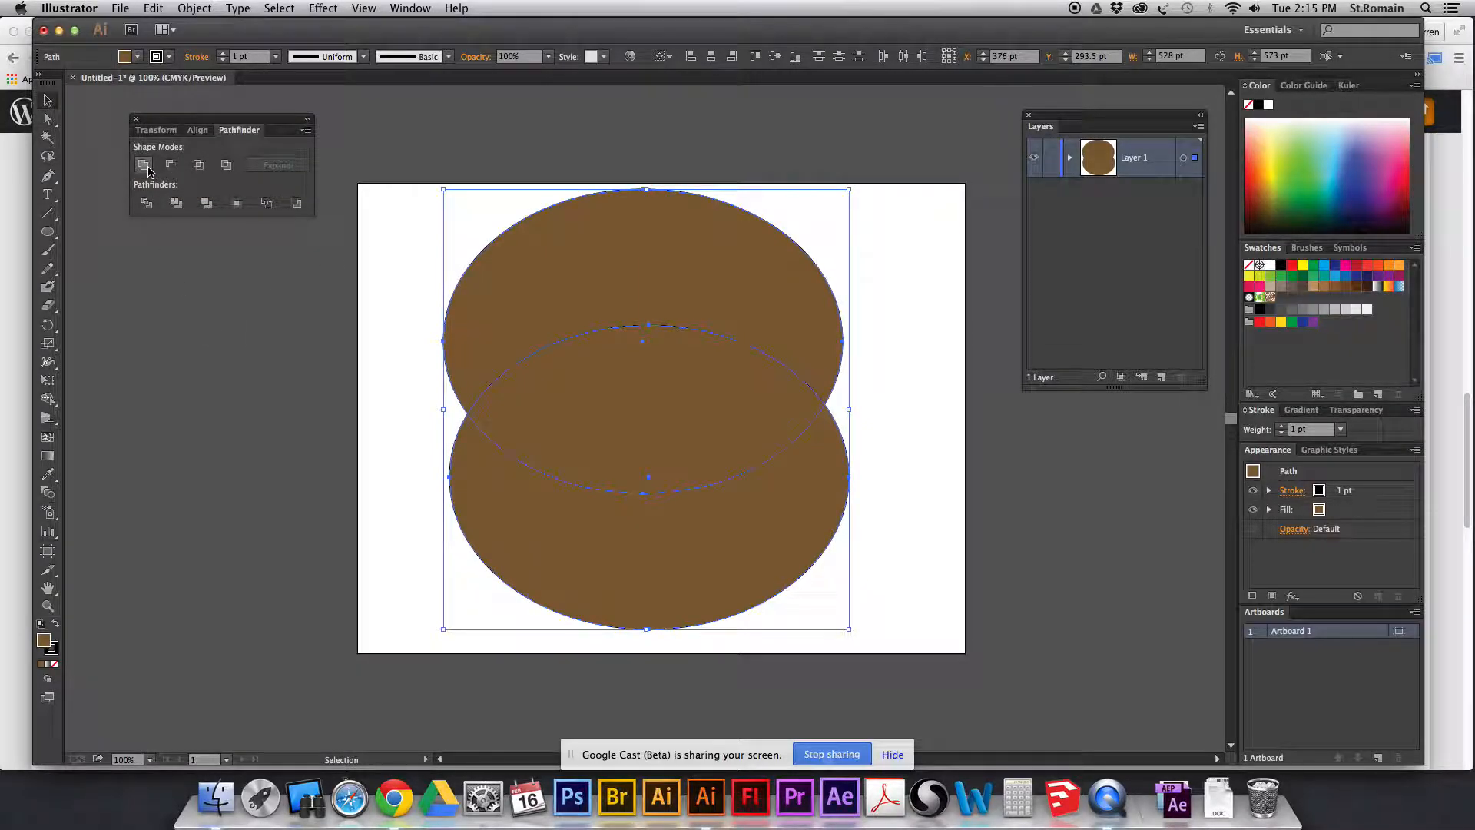
Try to Unite the two selected ellipses, inspect the shape in Outline view, undo it and return to Preview.
{"action": "left_click", "coordinate": [145, 165]}
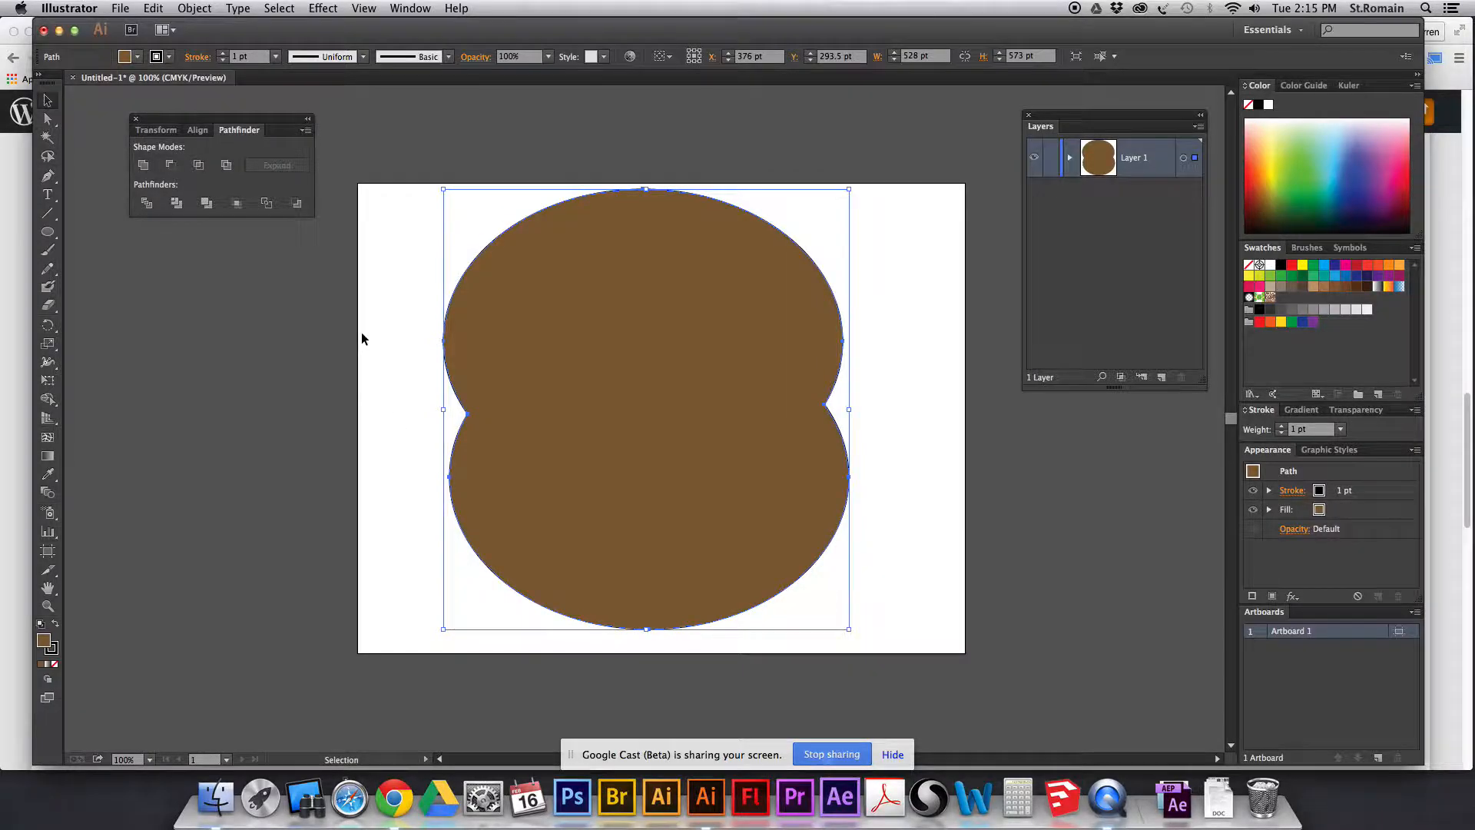
{"action": "key", "text": "super+y"}
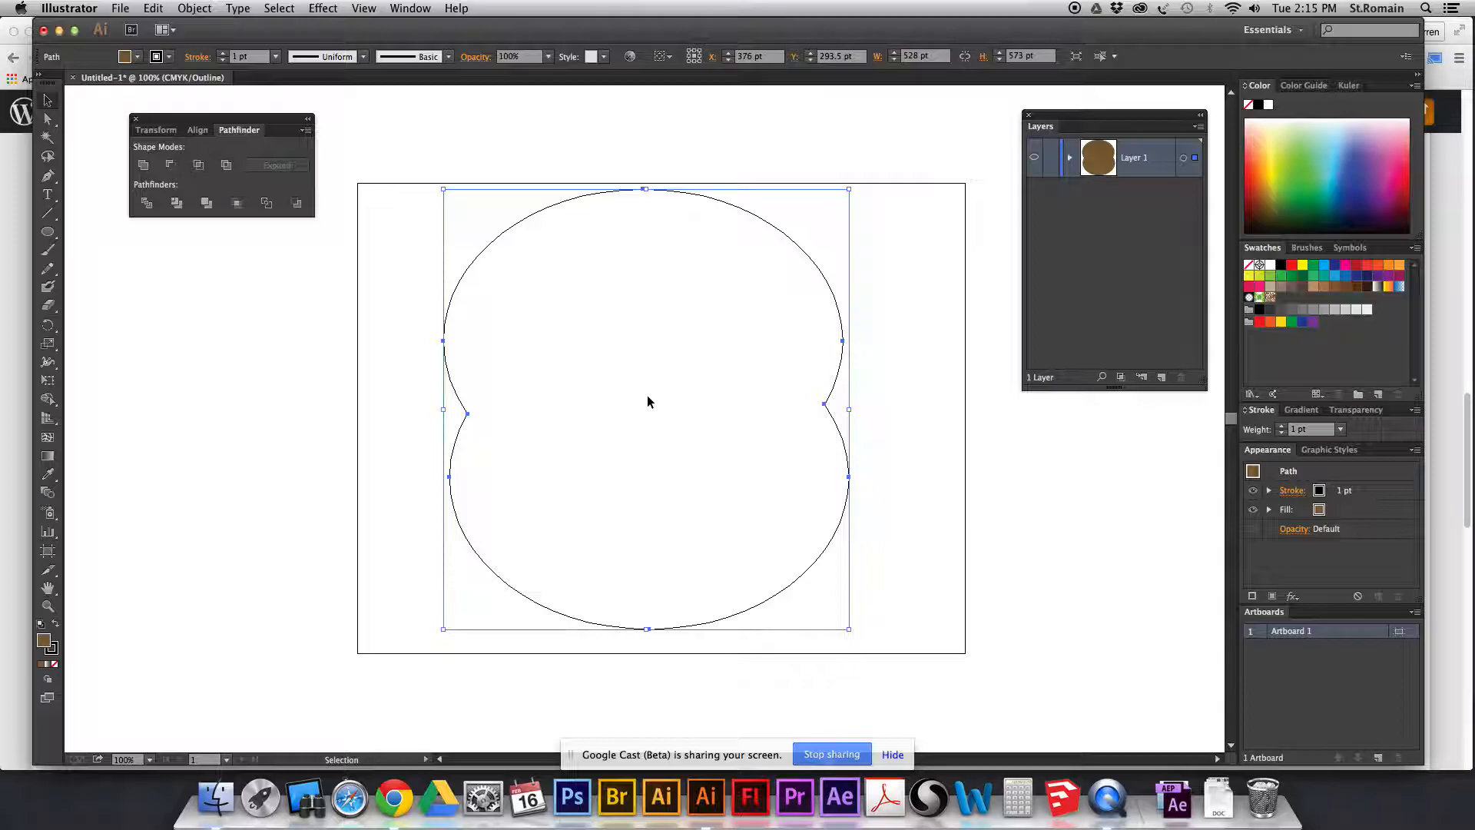
{"action": "key", "text": "super+z"}
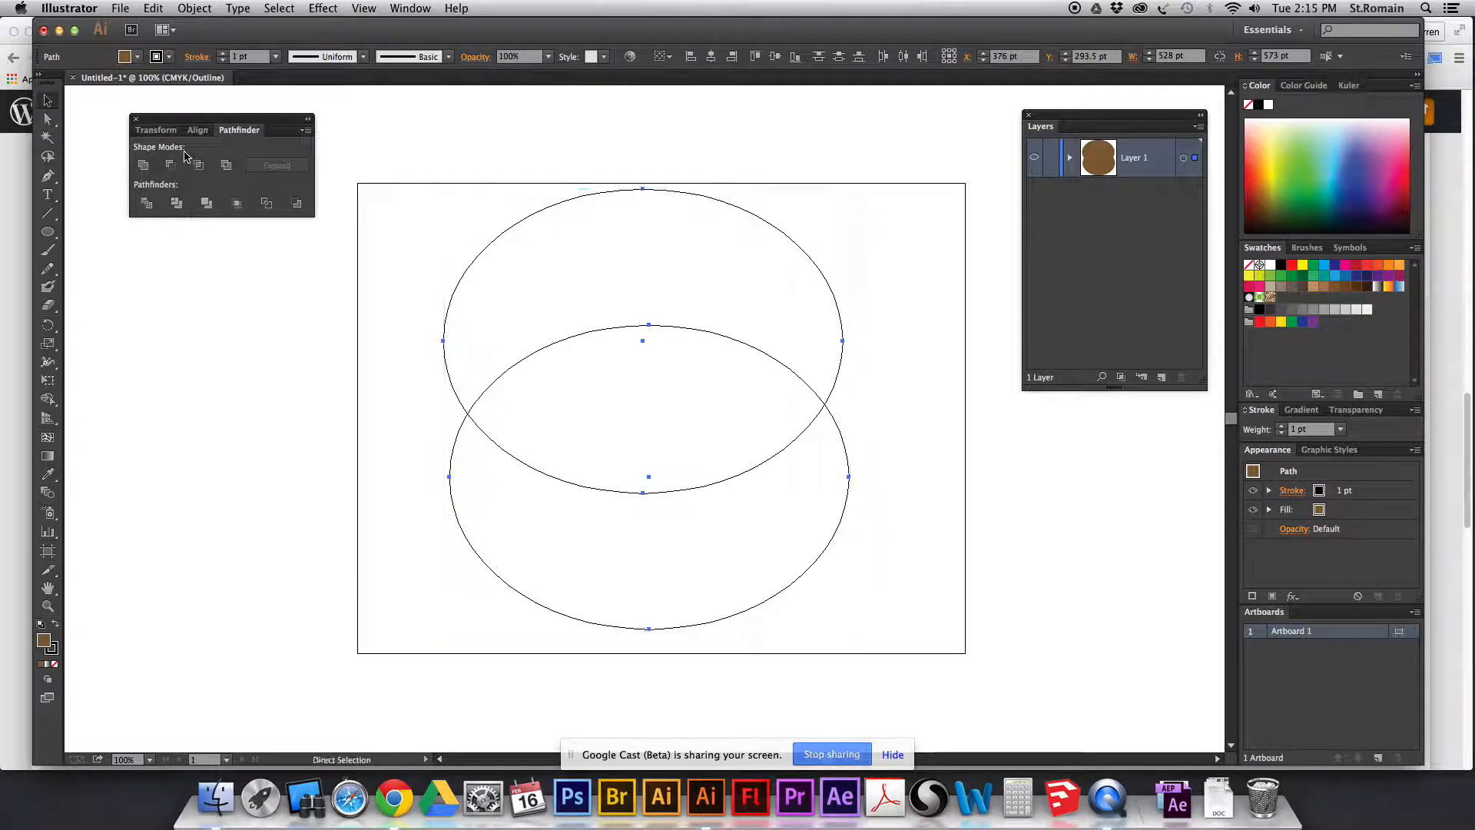
{"action": "key", "text": "super+y"}
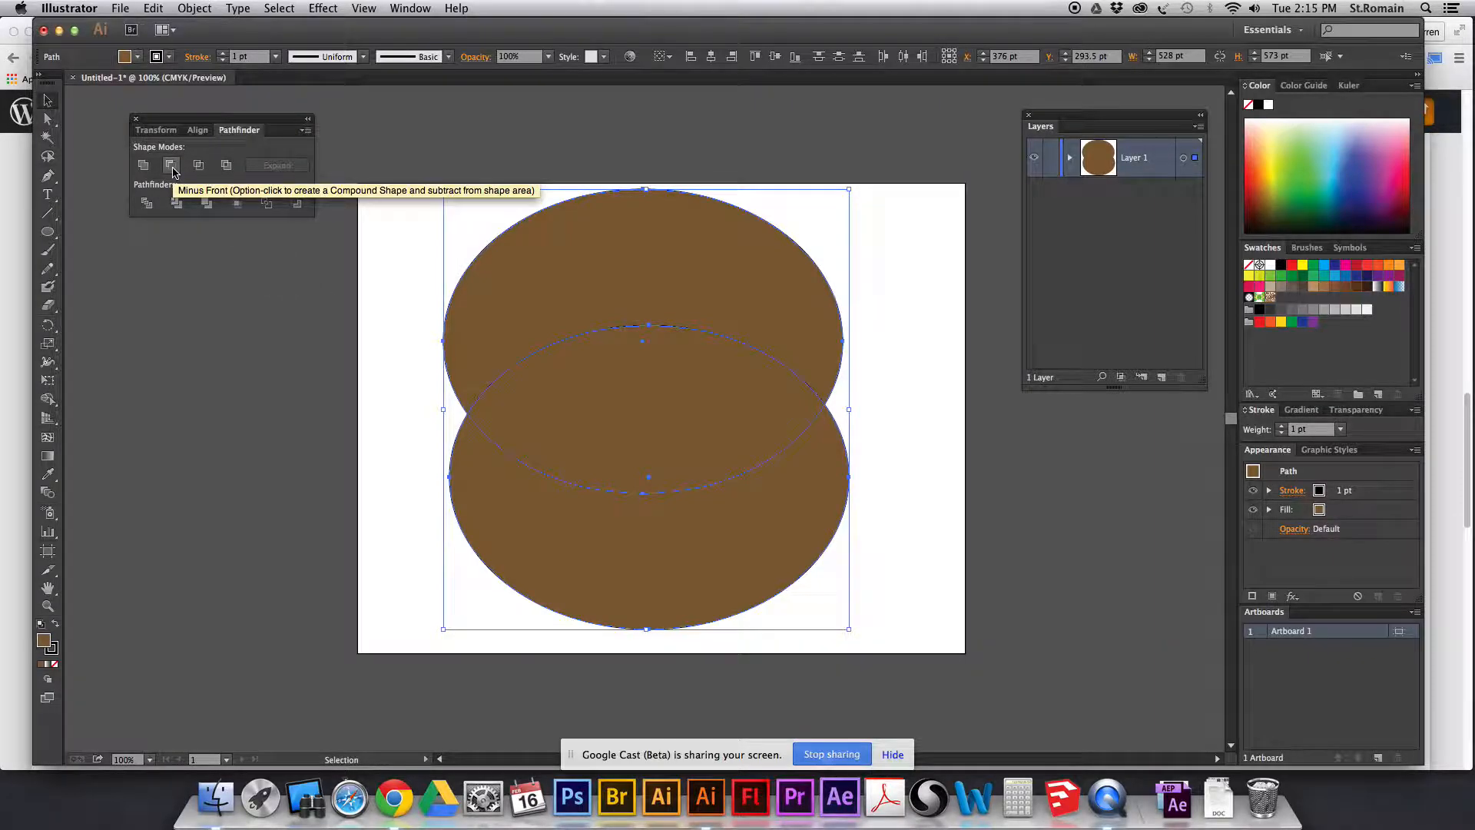
{"action": "left_click", "coordinate": [263, 352]}
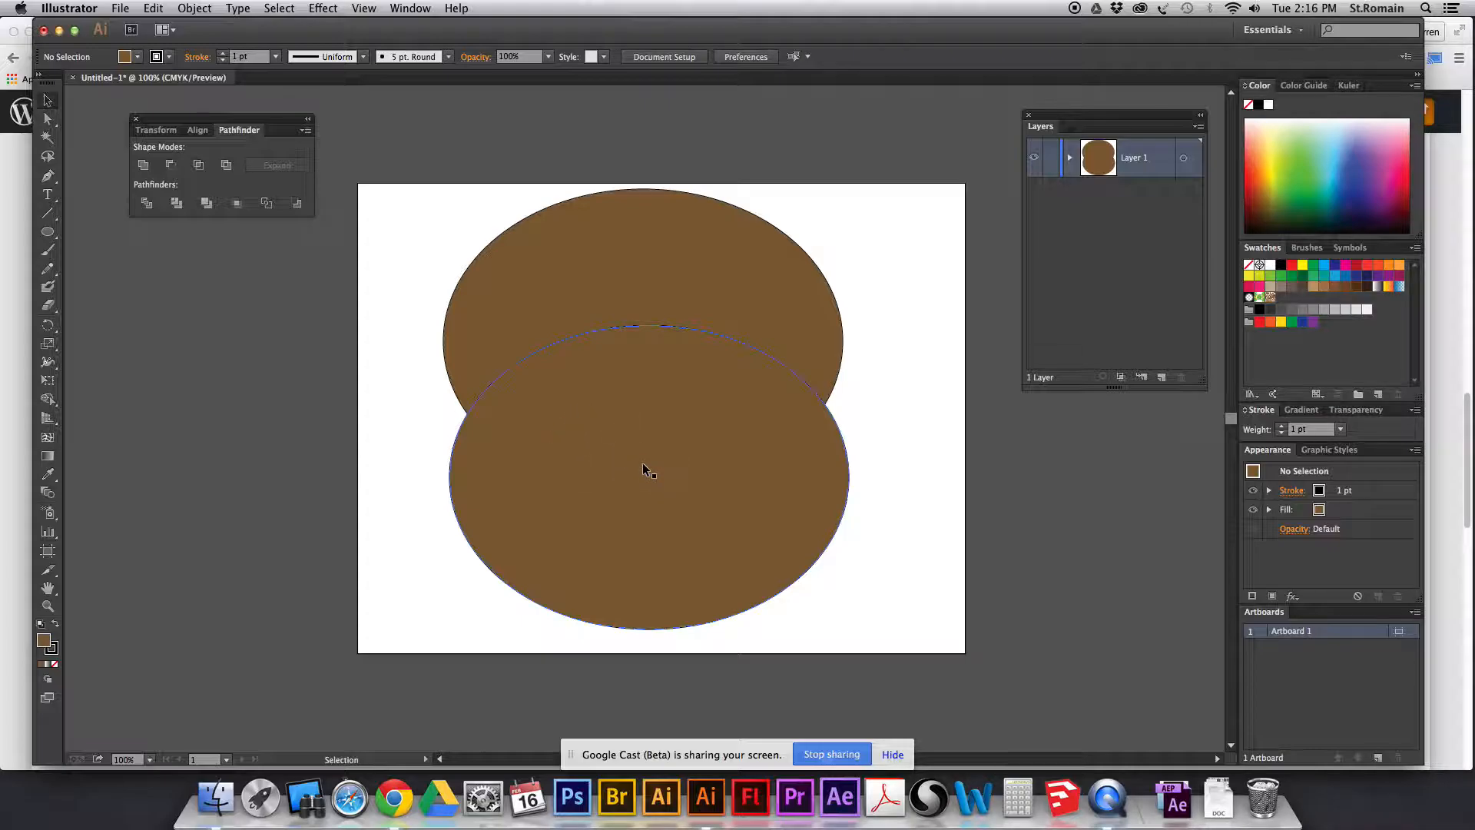
{"action": "left_click", "coordinate": [170, 171]}
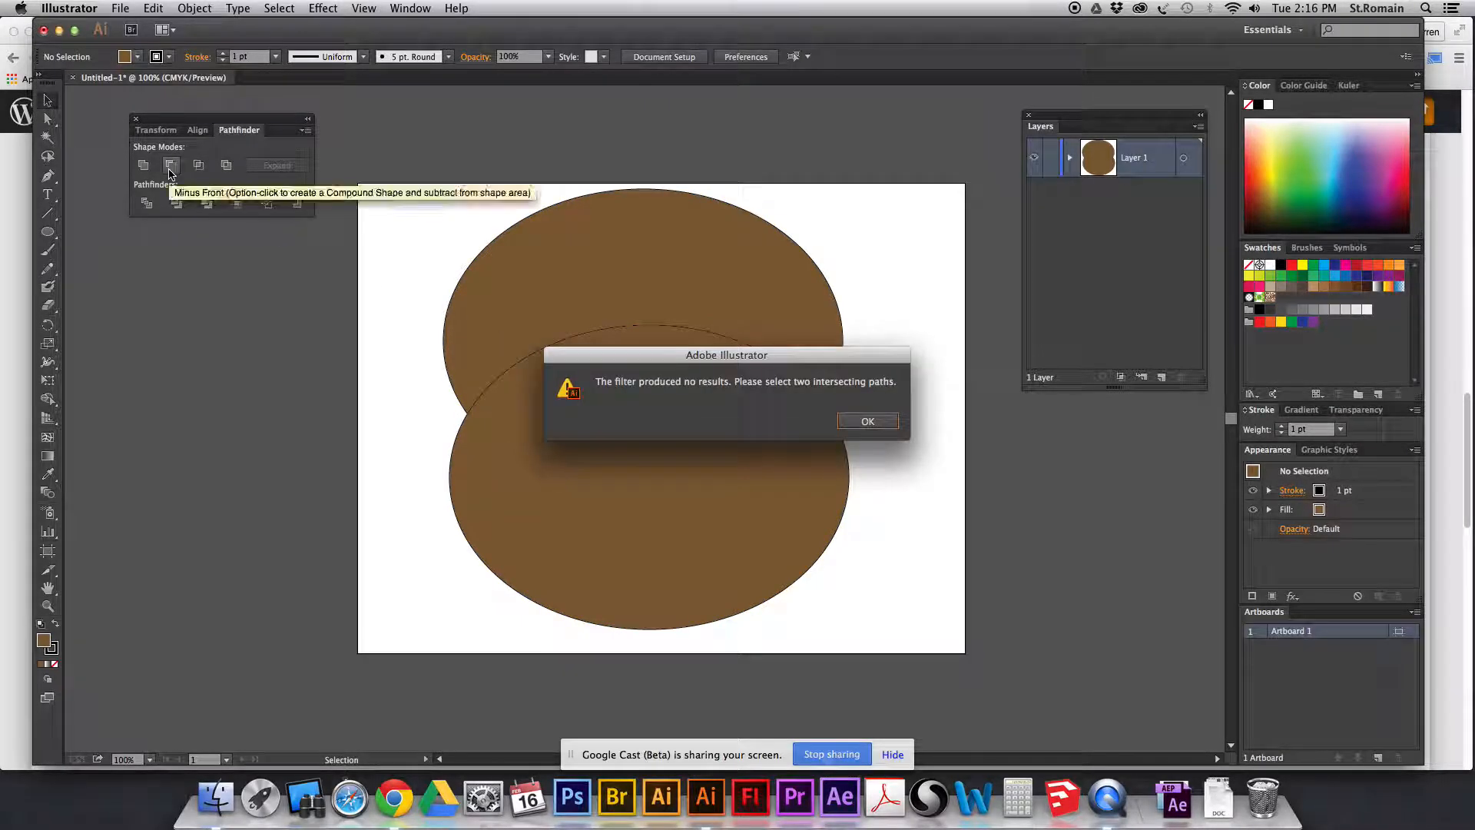
{"action": "left_click", "coordinate": [866, 421]}
Select both ellipses and try Minus Front and Minus Back on them, undoing each operation.
{"action": "left_click_drag", "start_coordinate": [372, 252], "coordinate": [547, 477]}
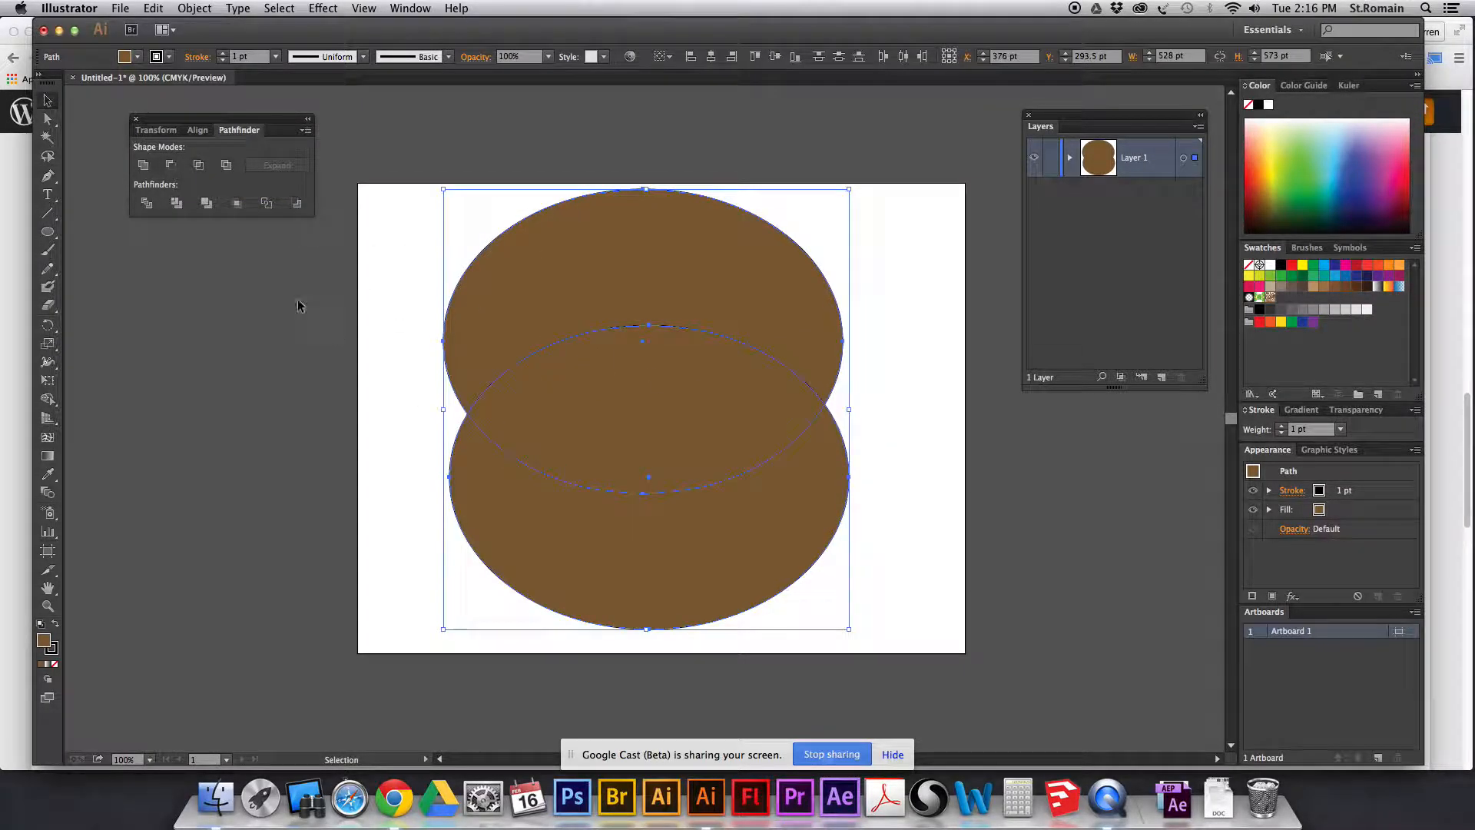
{"action": "left_click", "coordinate": [172, 166]}
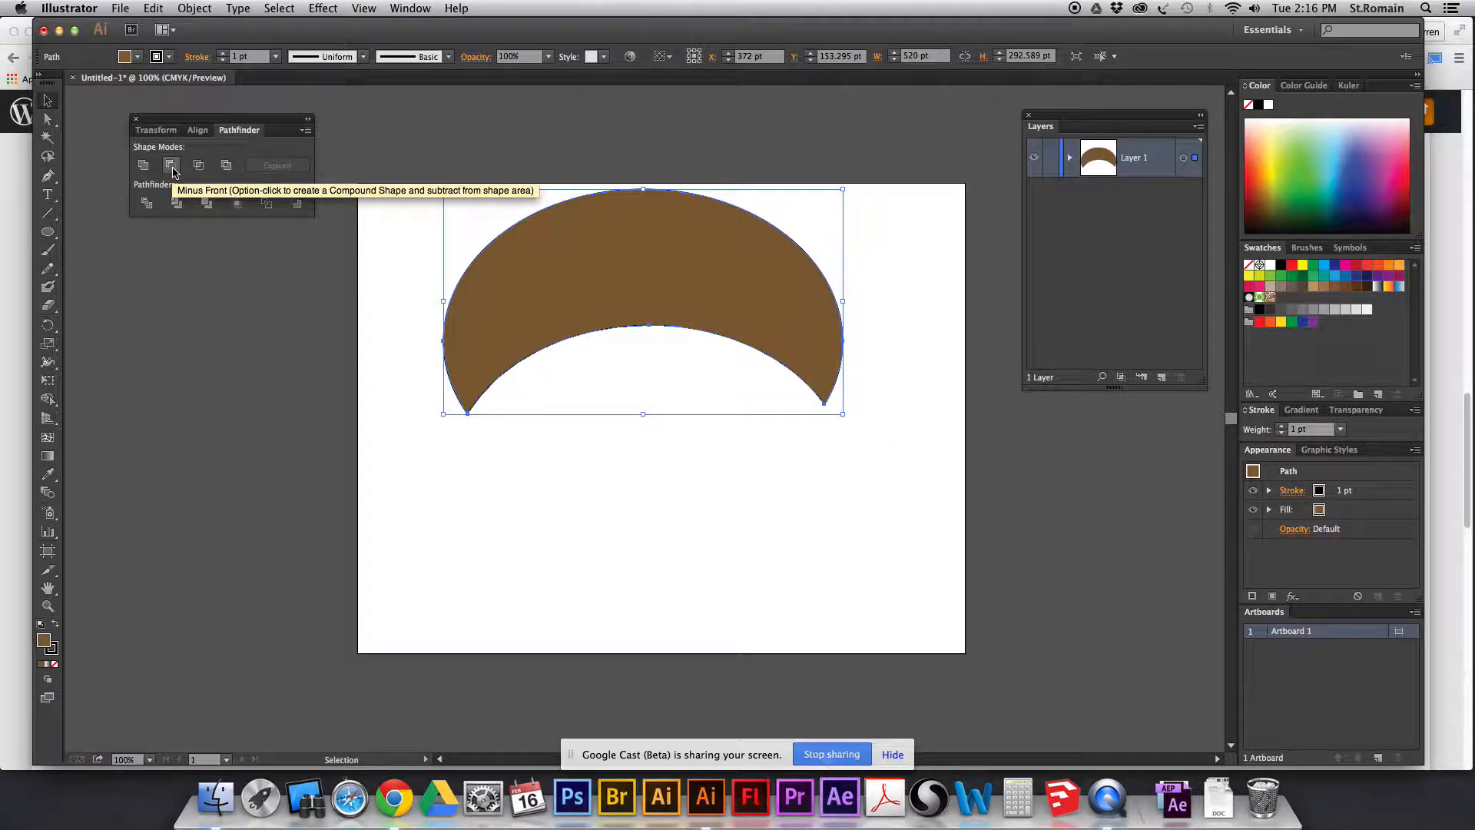
{"action": "key", "text": "super+z"}
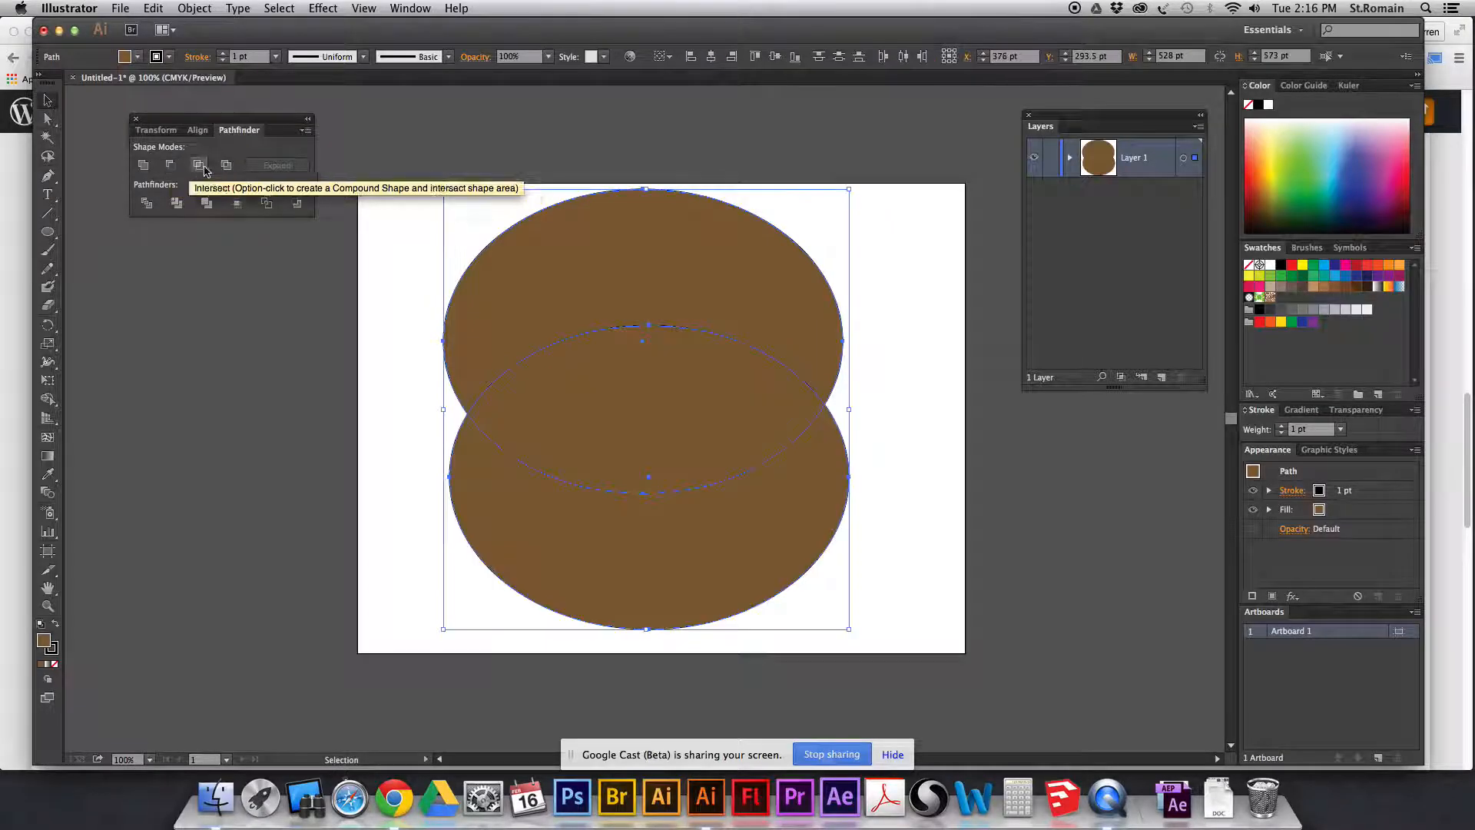
{"action": "left_click", "coordinate": [298, 204]}
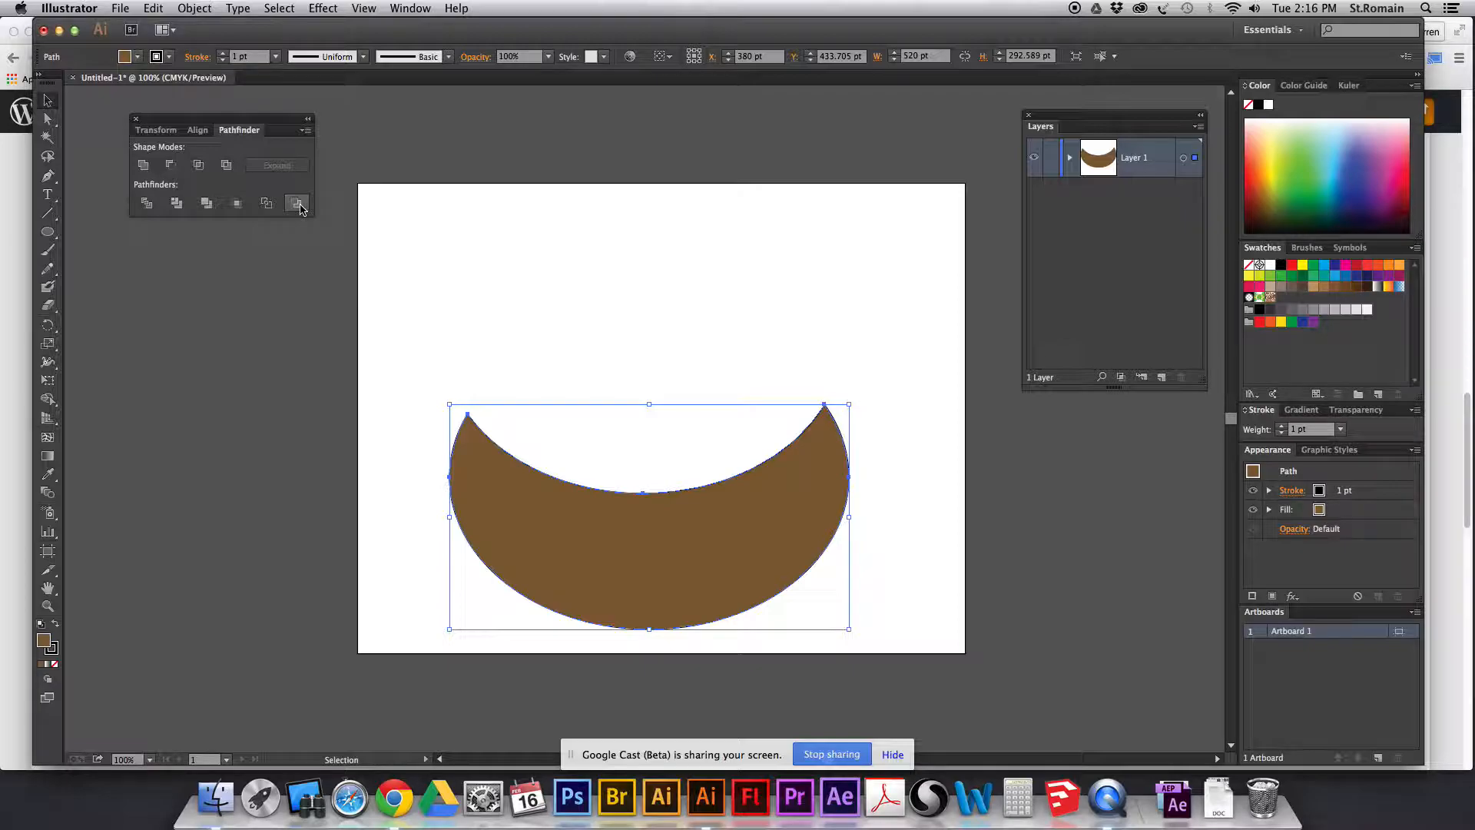
{"action": "key", "text": "super+z"}
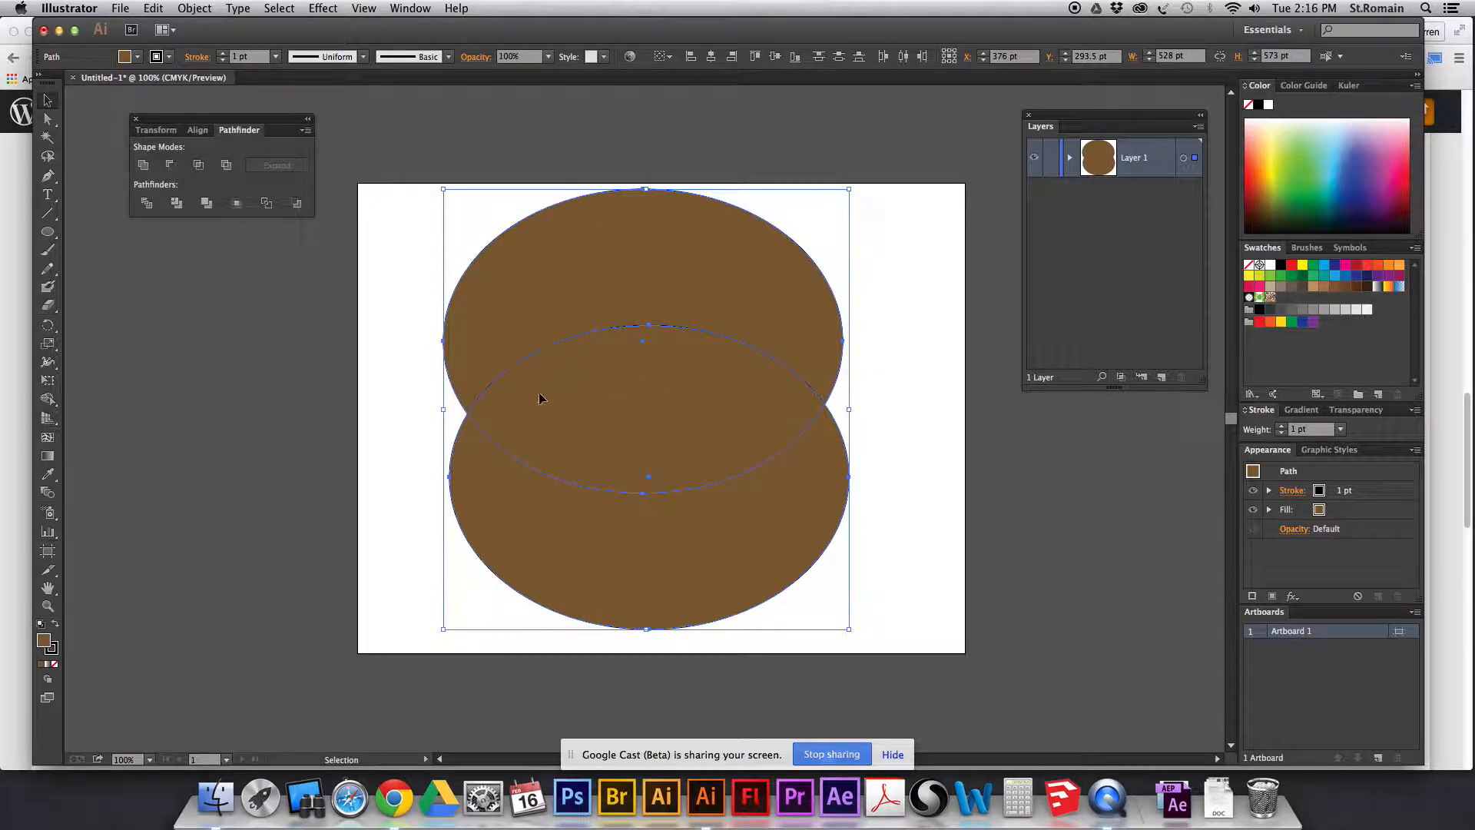
Try Exclude and Intersect on the two overlapping ellipses, moving the excluded group aside and undoing each operation.
{"action": "left_click", "coordinate": [226, 165]}
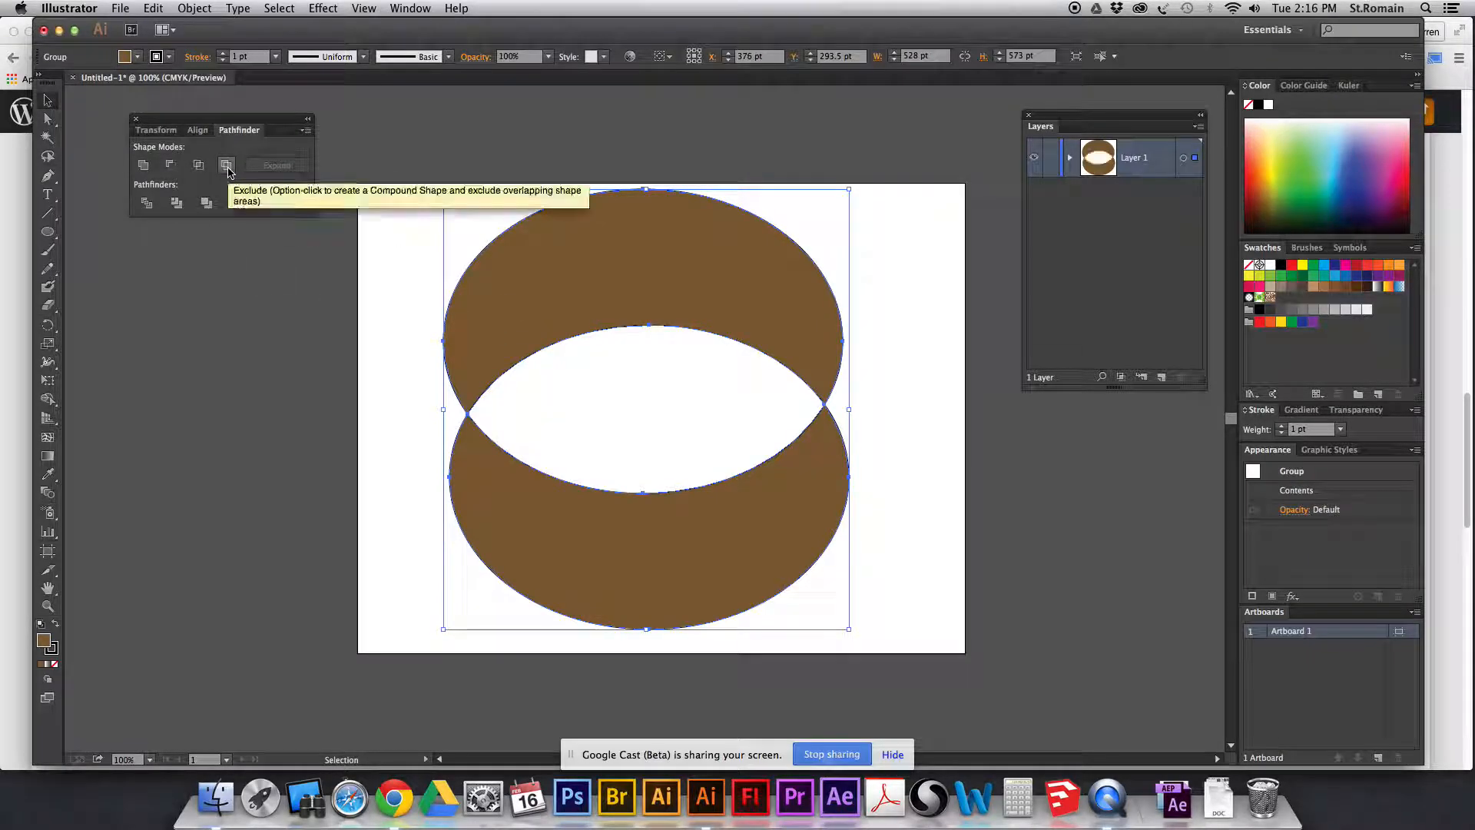
{"action": "left_click_drag", "start_coordinate": [520, 280], "coordinate": [314, 313]}
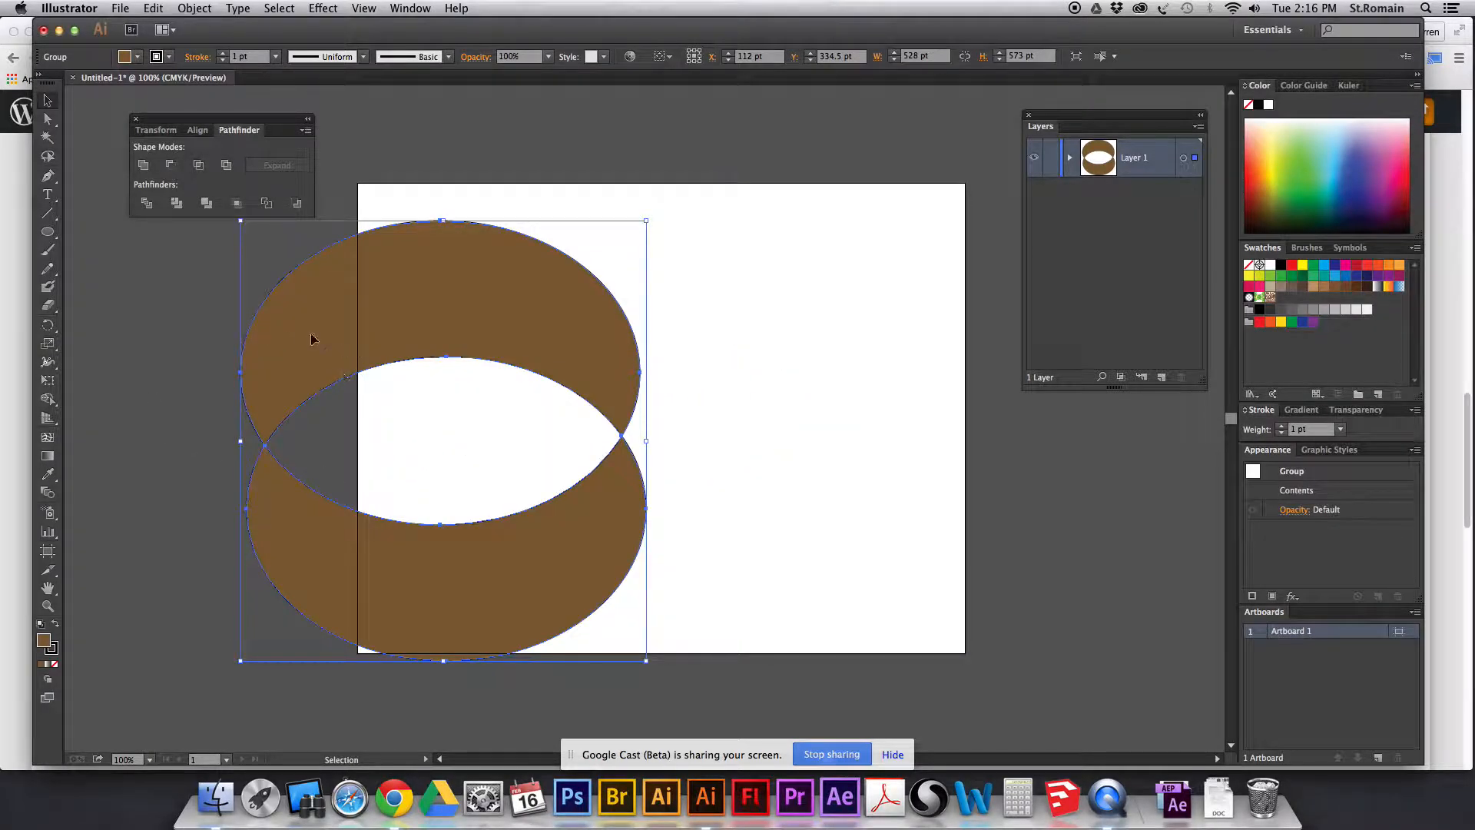
{"action": "key", "text": "super+z"}
{"action": "key", "text": "super+z"}
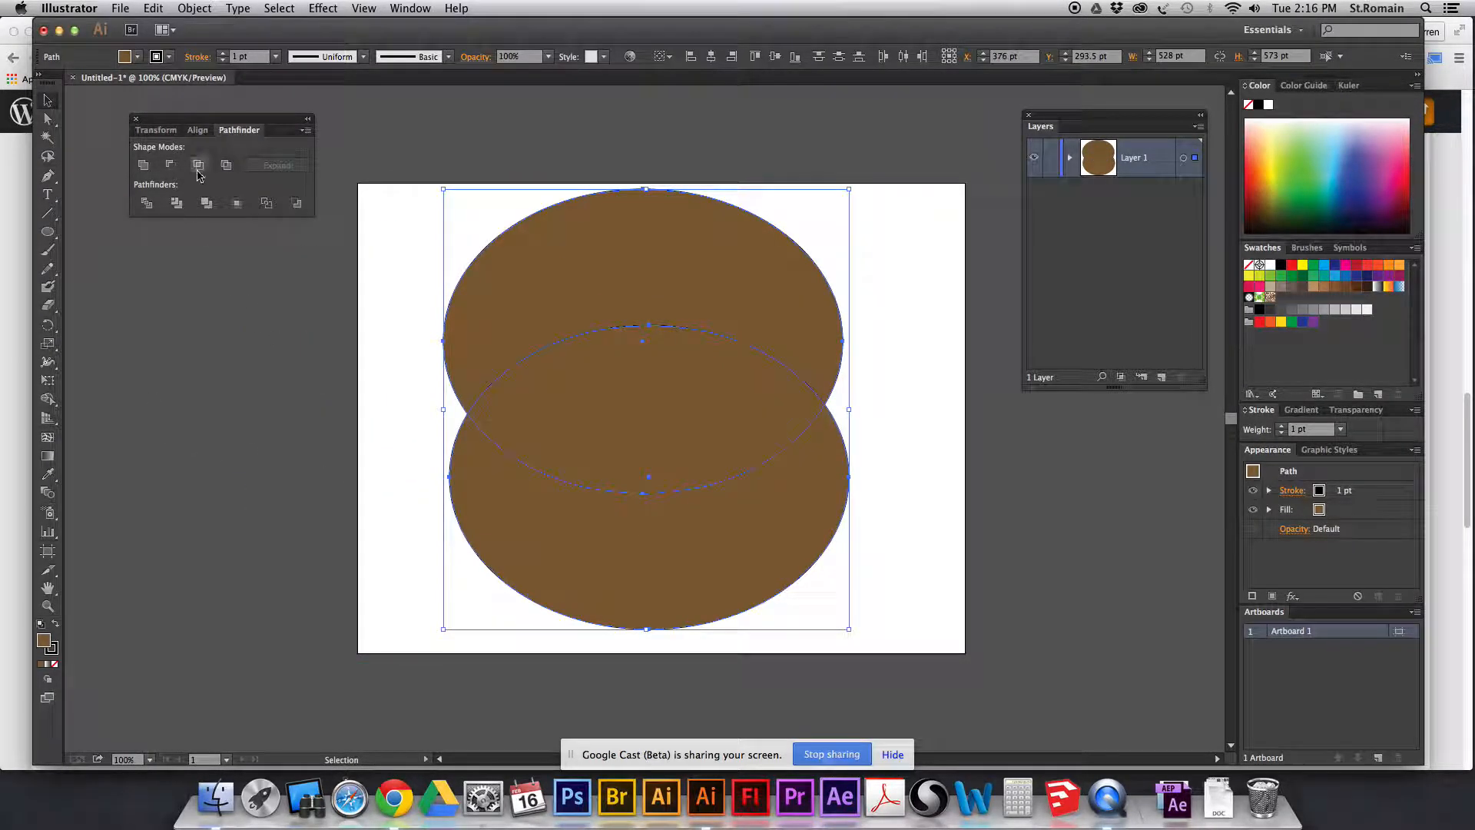
{"action": "left_click", "coordinate": [198, 166]}
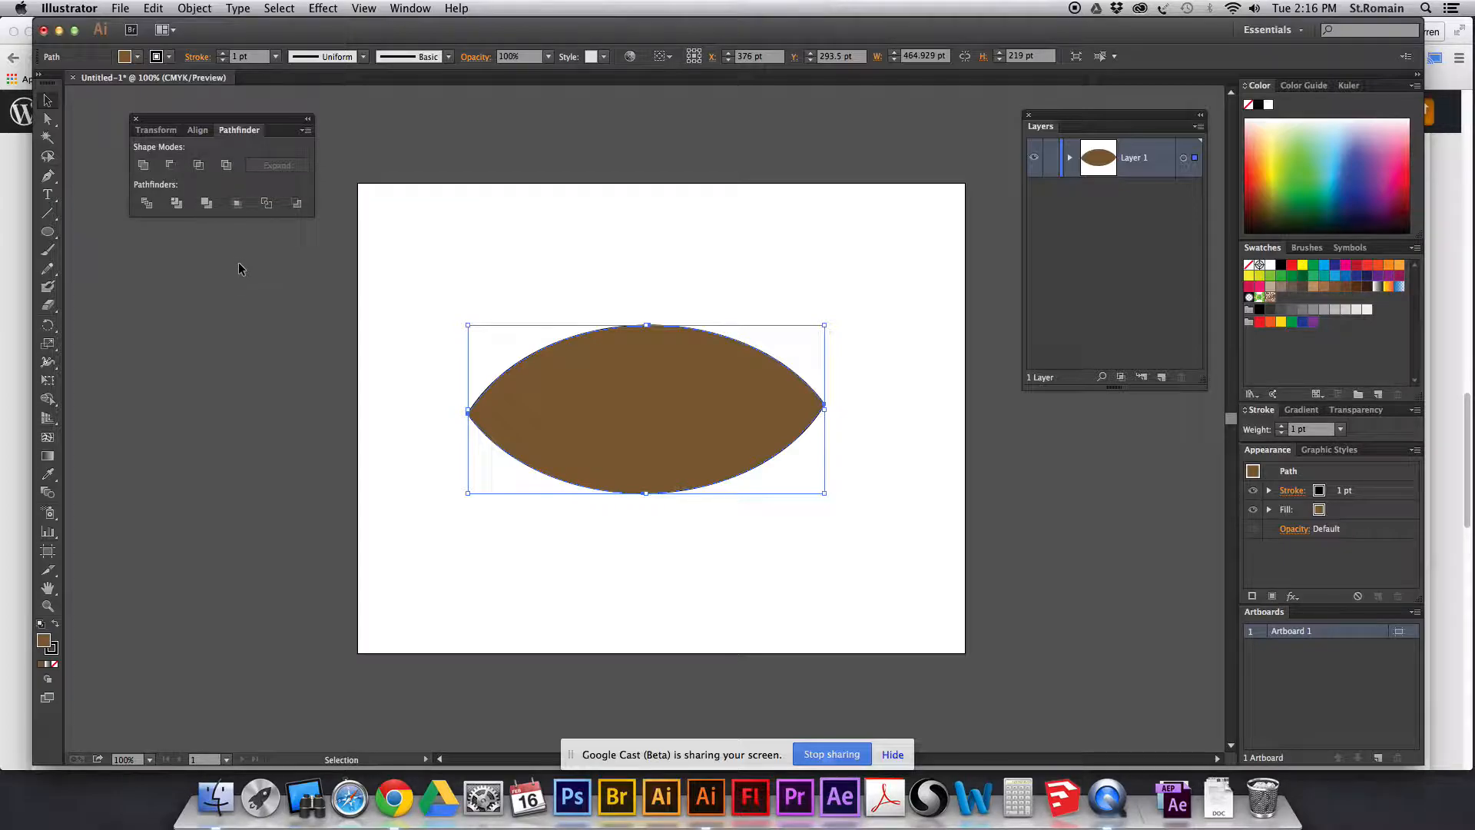
{"action": "key", "text": "super+z"}
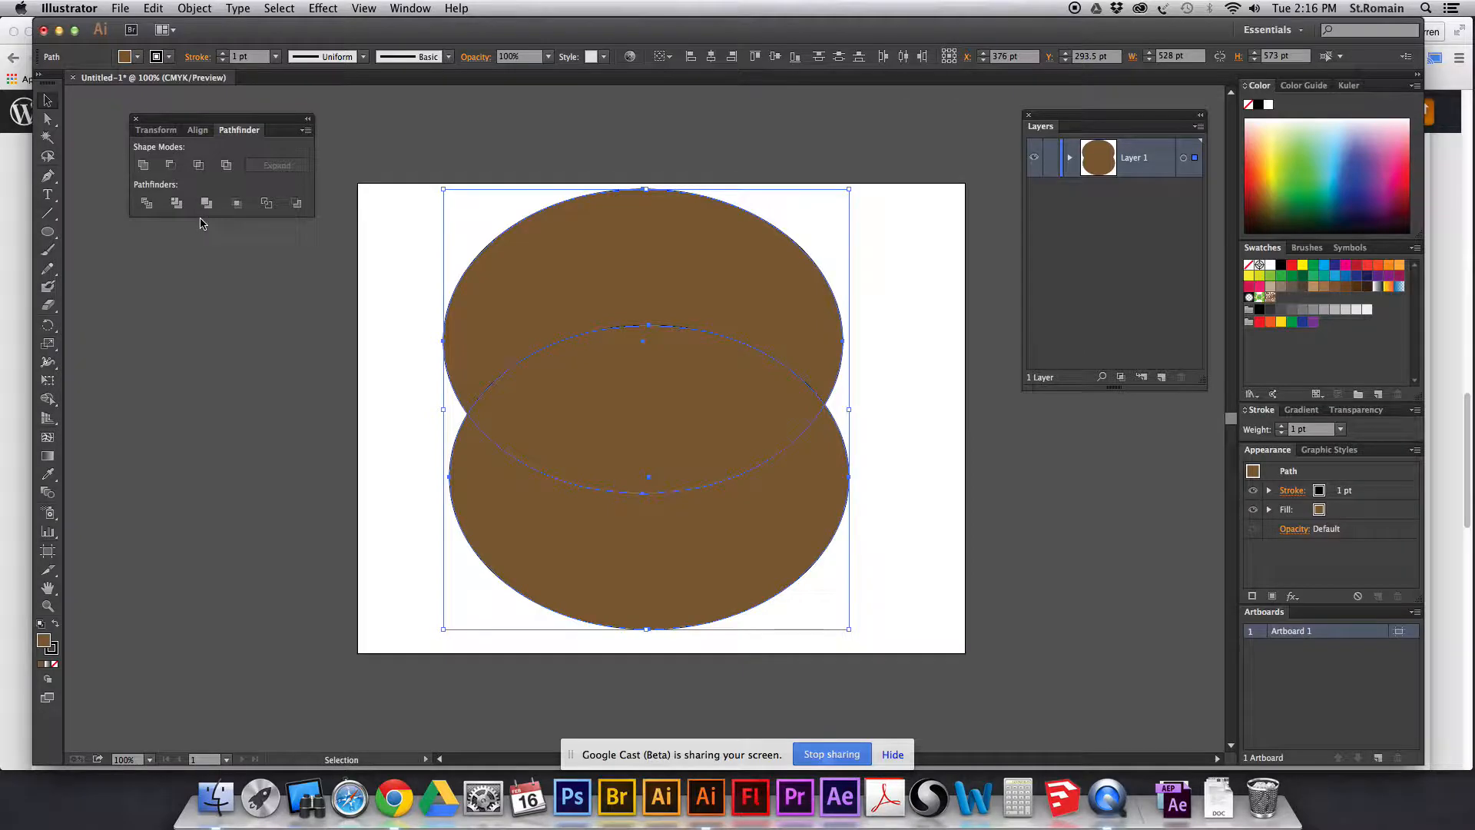
Divide the two overlapping ellipses into separate pieces along their intersecting edges.
{"action": "left_click", "coordinate": [145, 203]}
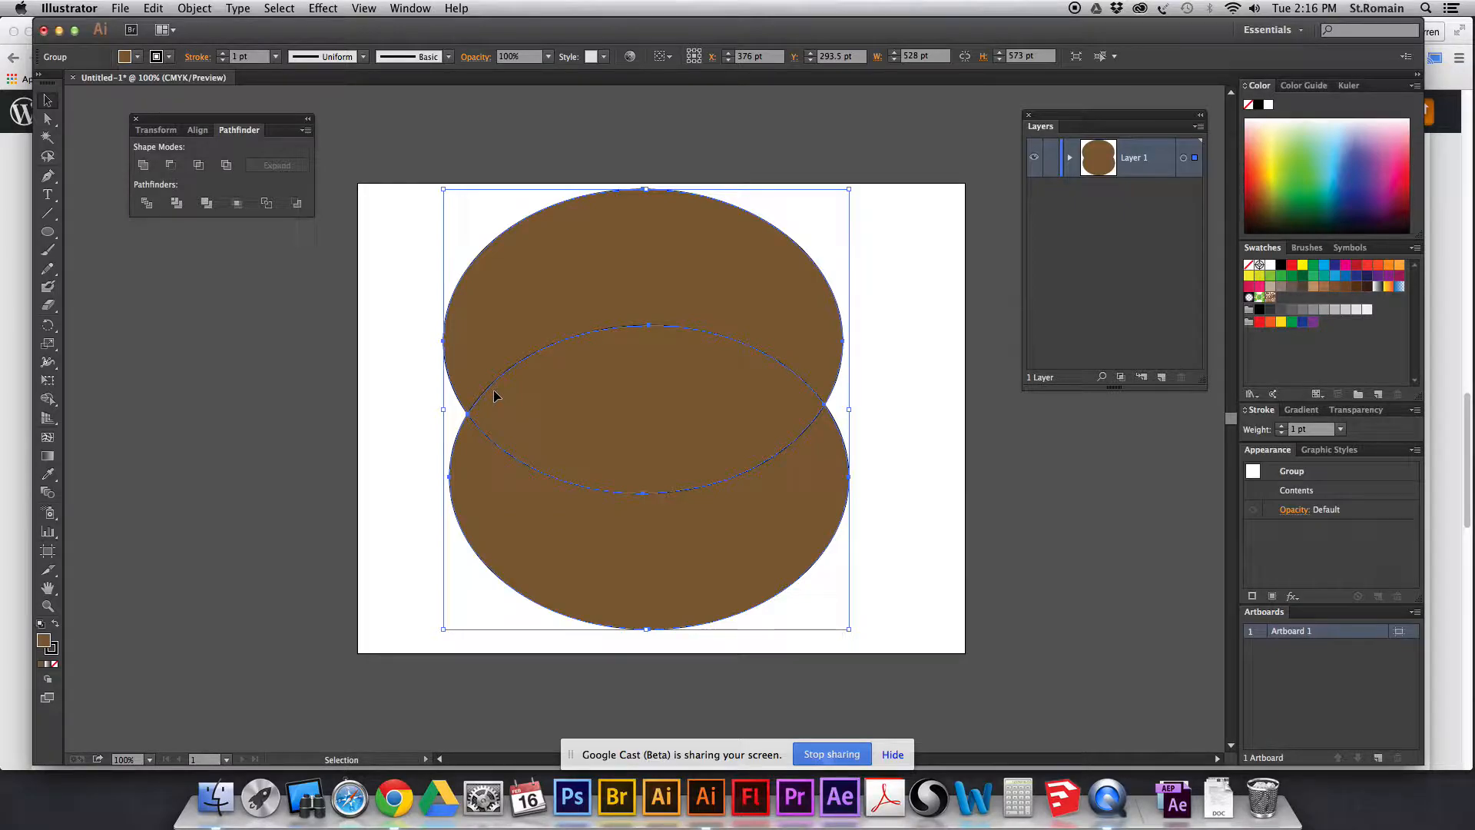
Move the divided ellipse group around the artboard as one object, leaving it slightly lower and to the left.
{"action": "left_click", "coordinate": [938, 347]}
{"action": "left_click_drag", "start_coordinate": [807, 363], "coordinate": [851, 293]}
{"action": "left_click_drag", "start_coordinate": [765, 419], "coordinate": [706, 504]}
{"action": "left_click_drag", "start_coordinate": [702, 418], "coordinate": [654, 522]}
{"action": "left_click", "coordinate": [851, 434]}
{"action": "left_click_drag", "start_coordinate": [852, 429], "coordinate": [796, 383]}
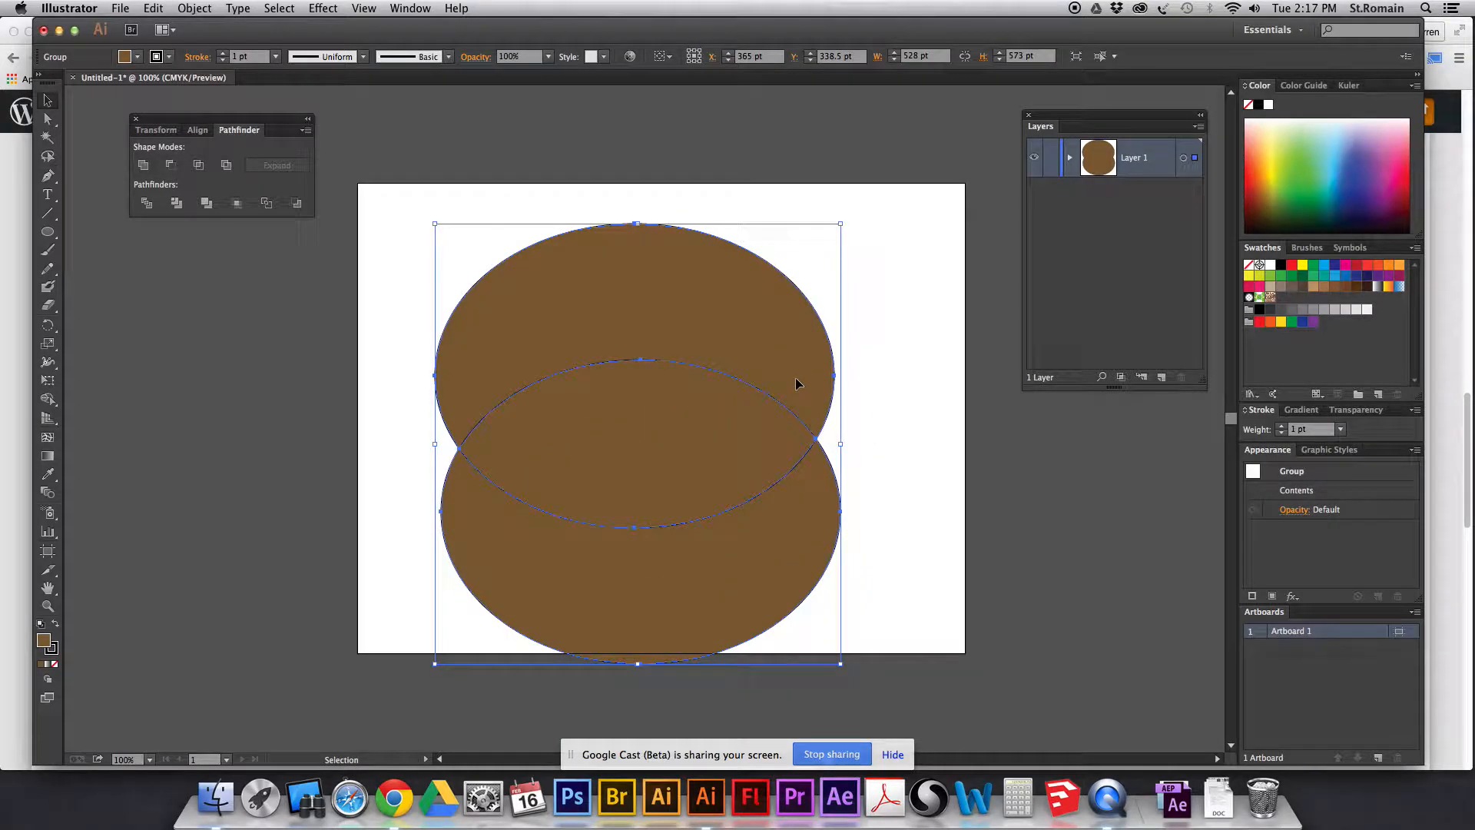
Ungroup the divided shapes and move the upper crescent, central lens and lower crescent apart from each other.
{"action": "right_click", "coordinate": [796, 383]}
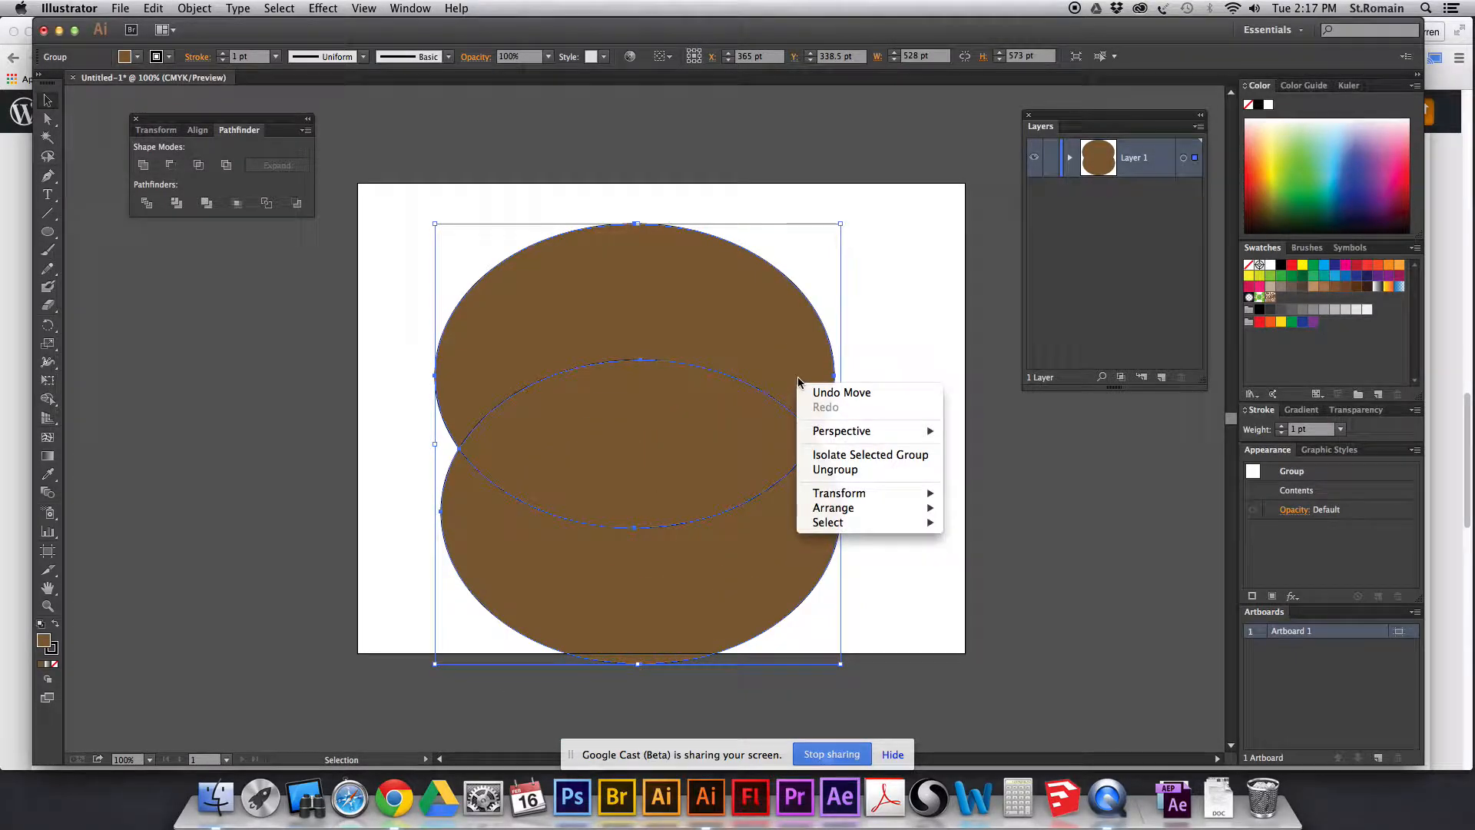
{"action": "left_click", "coordinate": [837, 471]}
{"action": "left_click", "coordinate": [892, 388]}
{"action": "left_click_drag", "start_coordinate": [791, 338], "coordinate": [772, 249]}
{"action": "left_click_drag", "start_coordinate": [757, 433], "coordinate": [757, 388]}
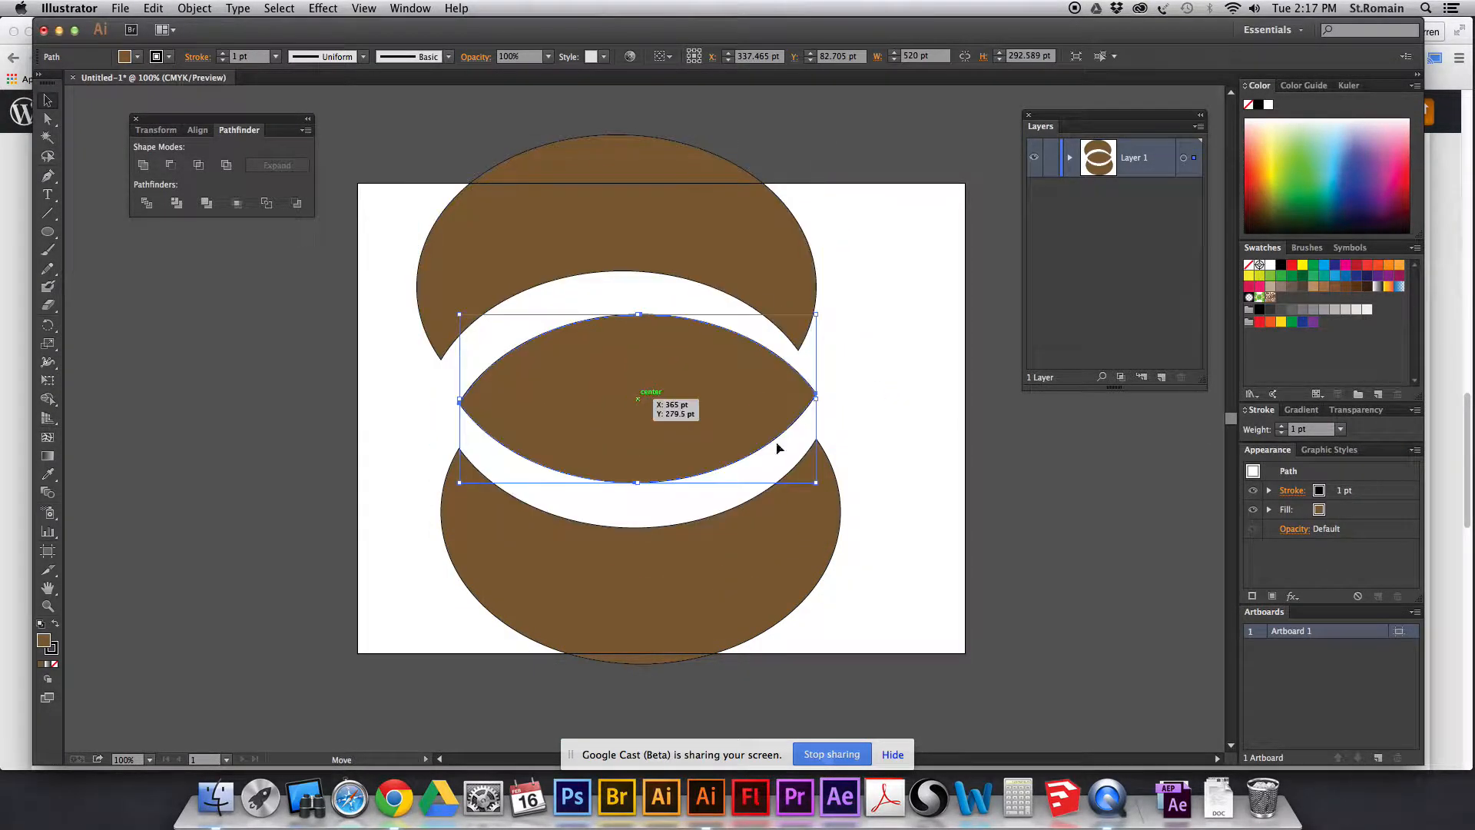
{"action": "left_click_drag", "start_coordinate": [797, 550], "coordinate": [840, 603]}
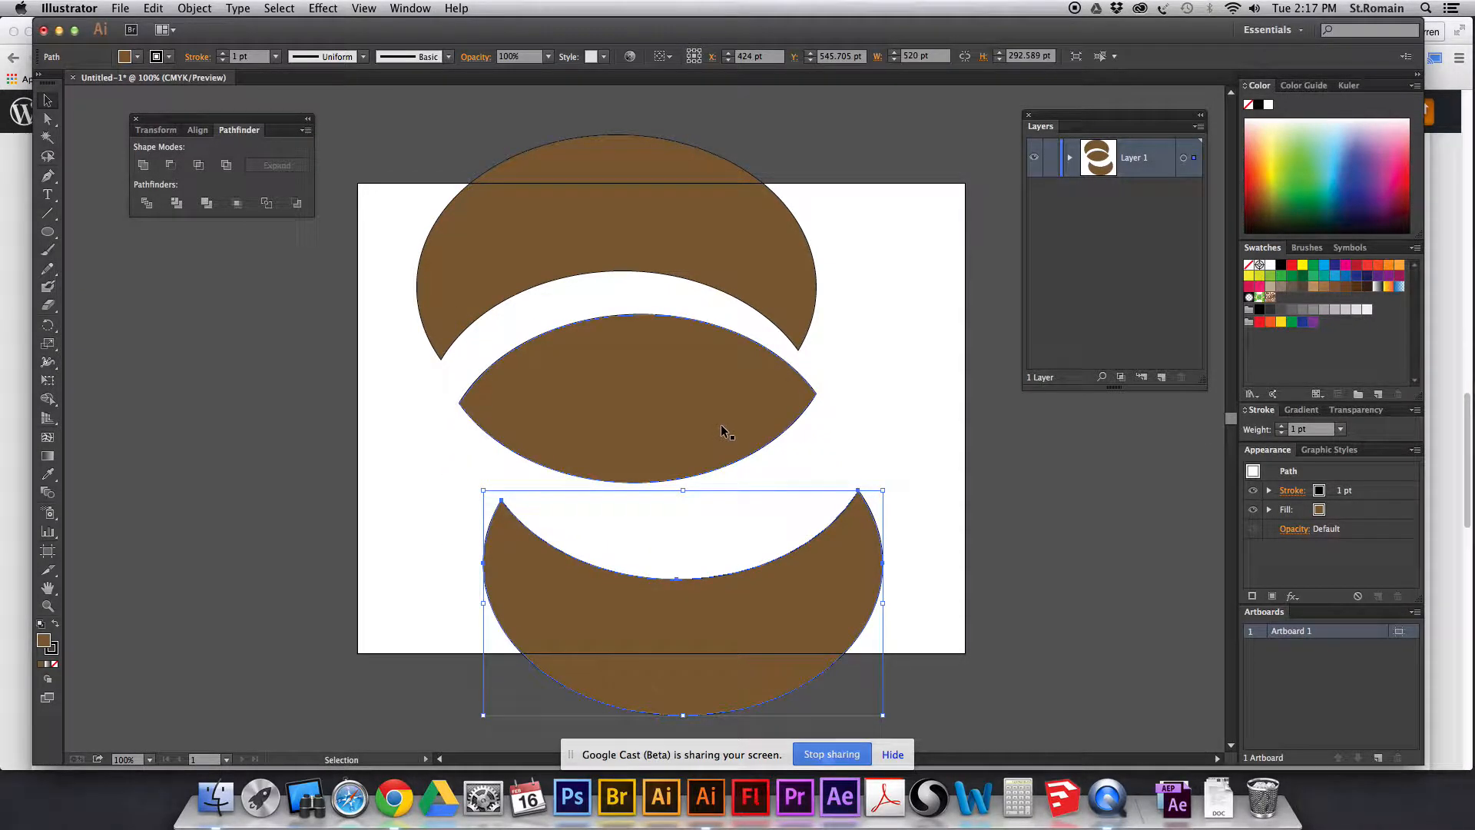
Reposition the three pieces individually, stacking them with narrow gaps over the artboard's left side with the lens between the crescents.
{"action": "left_click_drag", "start_coordinate": [717, 235], "coordinate": [629, 235]}
{"action": "left_click_drag", "start_coordinate": [648, 398], "coordinate": [719, 291]}
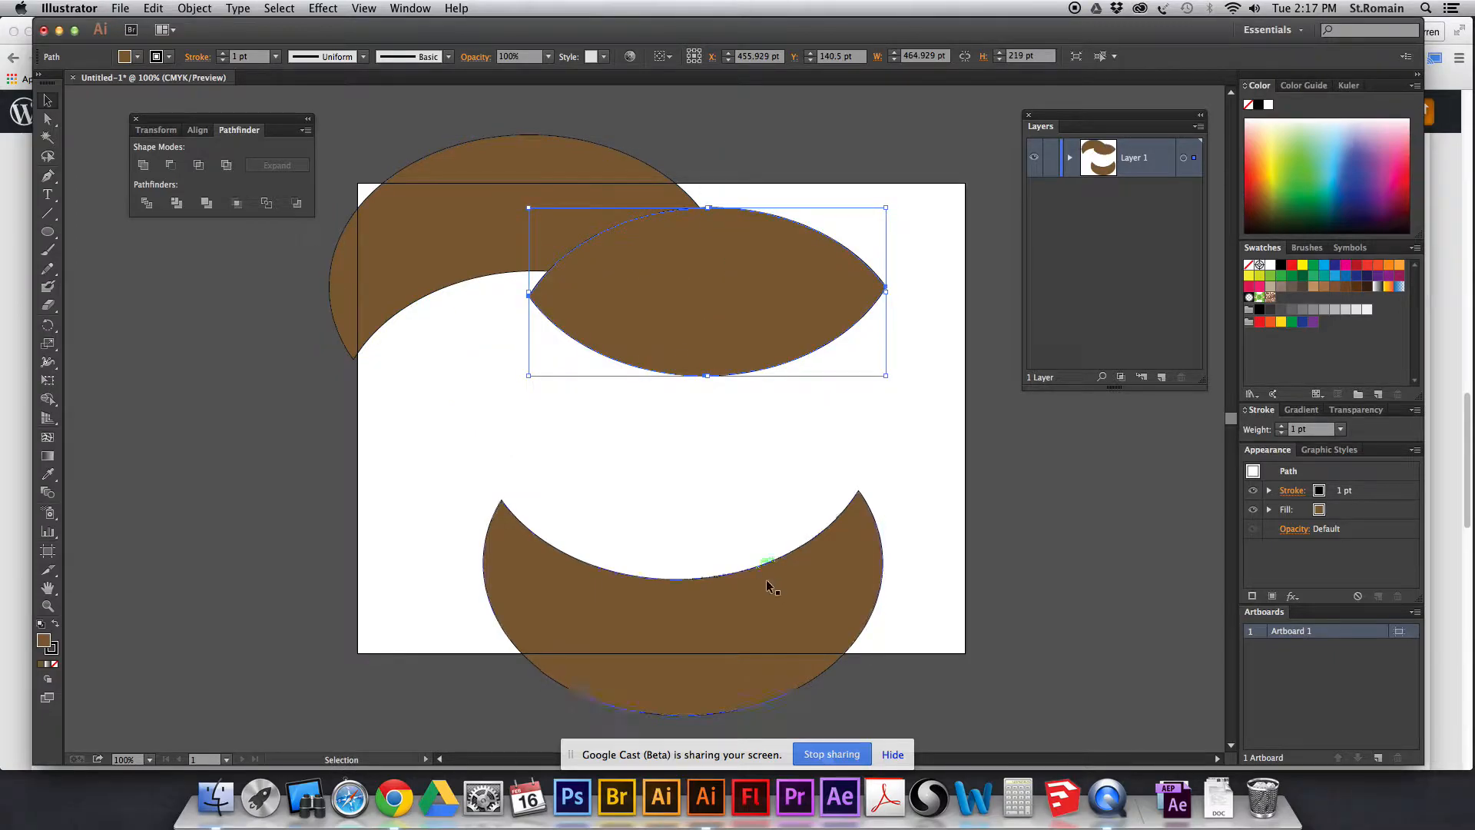
{"action": "left_click_drag", "start_coordinate": [766, 596], "coordinate": [834, 489]}
{"action": "left_click_drag", "start_coordinate": [706, 357], "coordinate": [538, 437]}
{"action": "left_click_drag", "start_coordinate": [704, 544], "coordinate": [446, 552]}
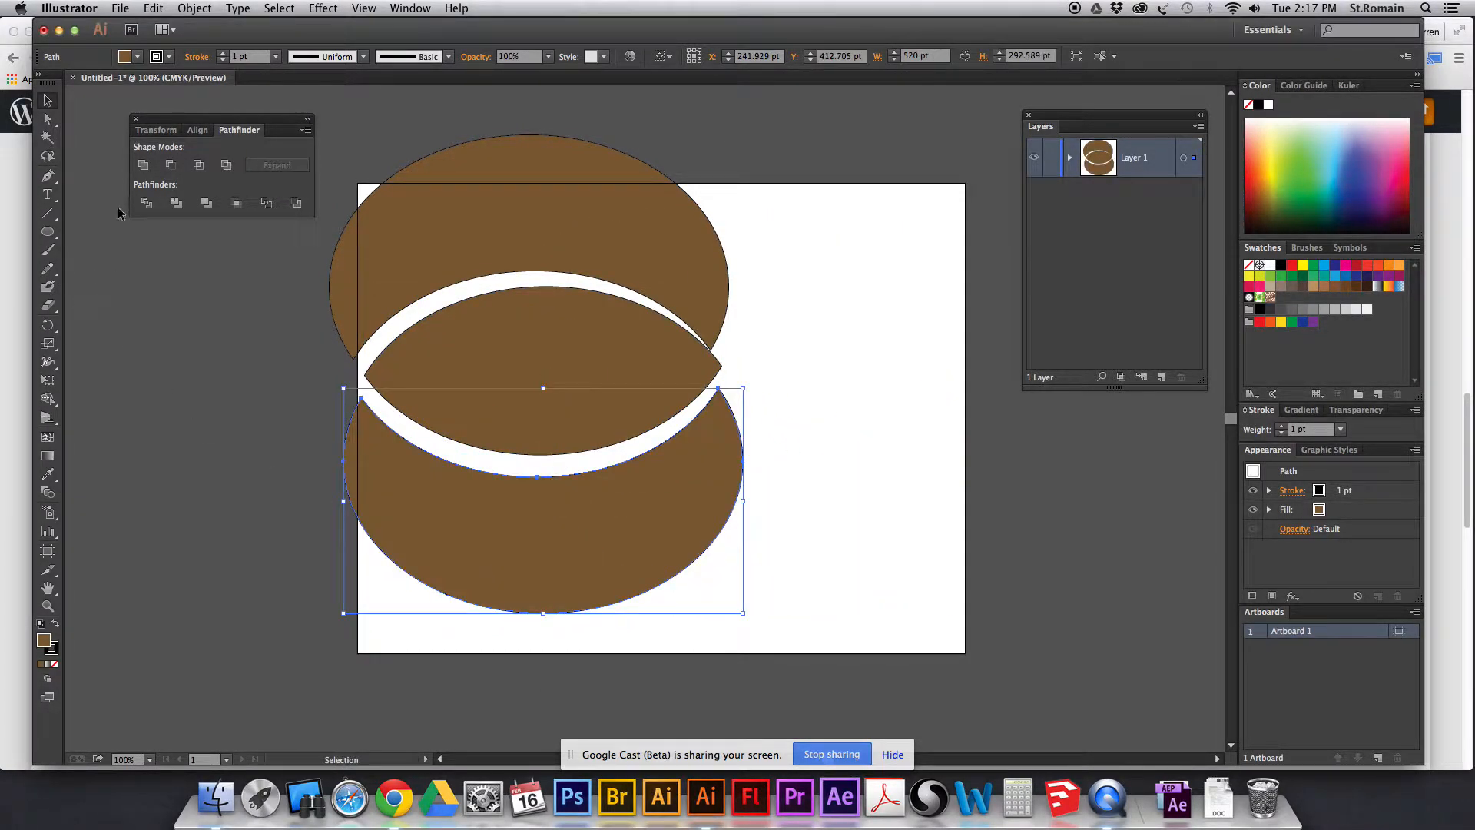